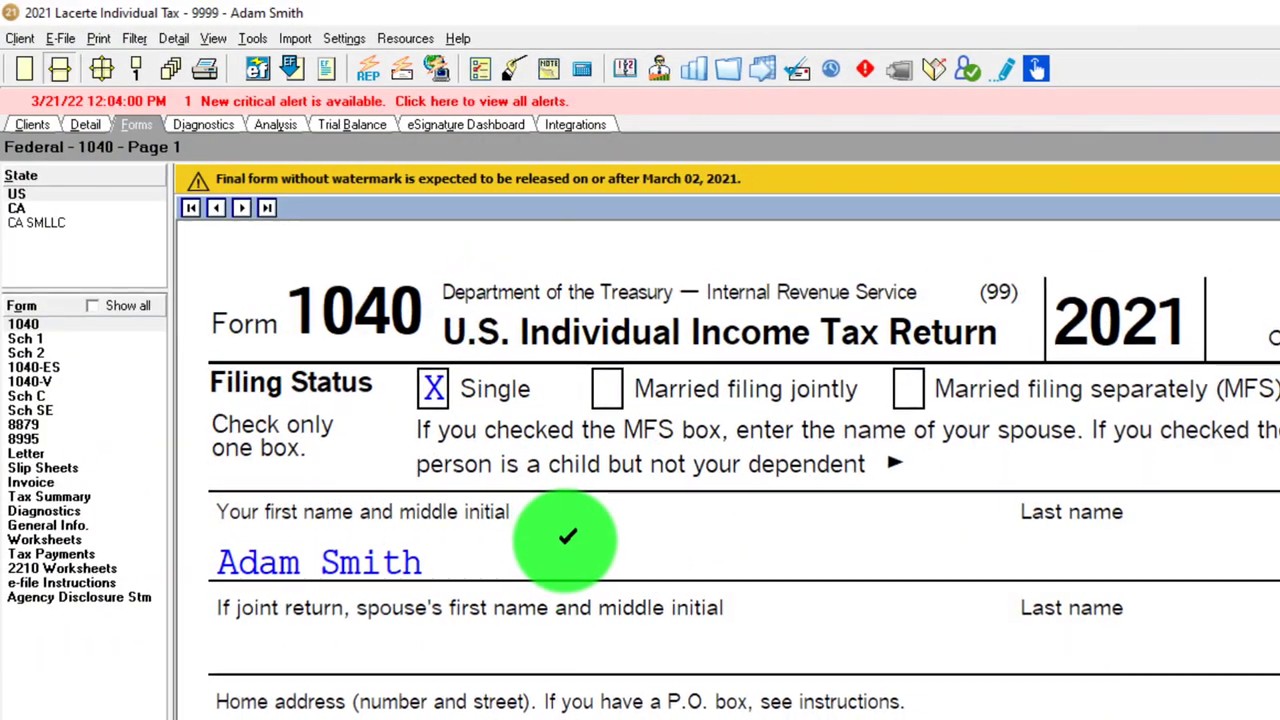
Scroll down through Form 1040 to its income section.
scroll(462, 578, "down", 10)
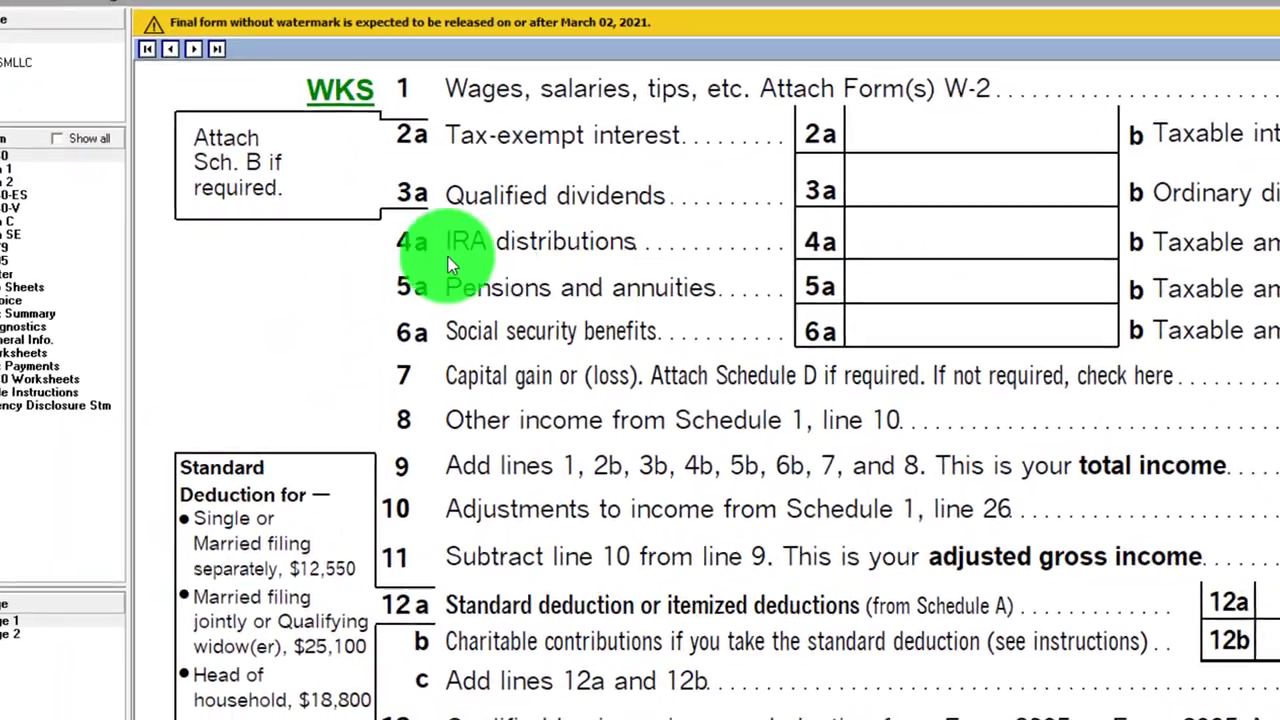
Open the Restaurant Schedule C and scroll to line 31's 100,000 net profit.
left_click(8, 221)
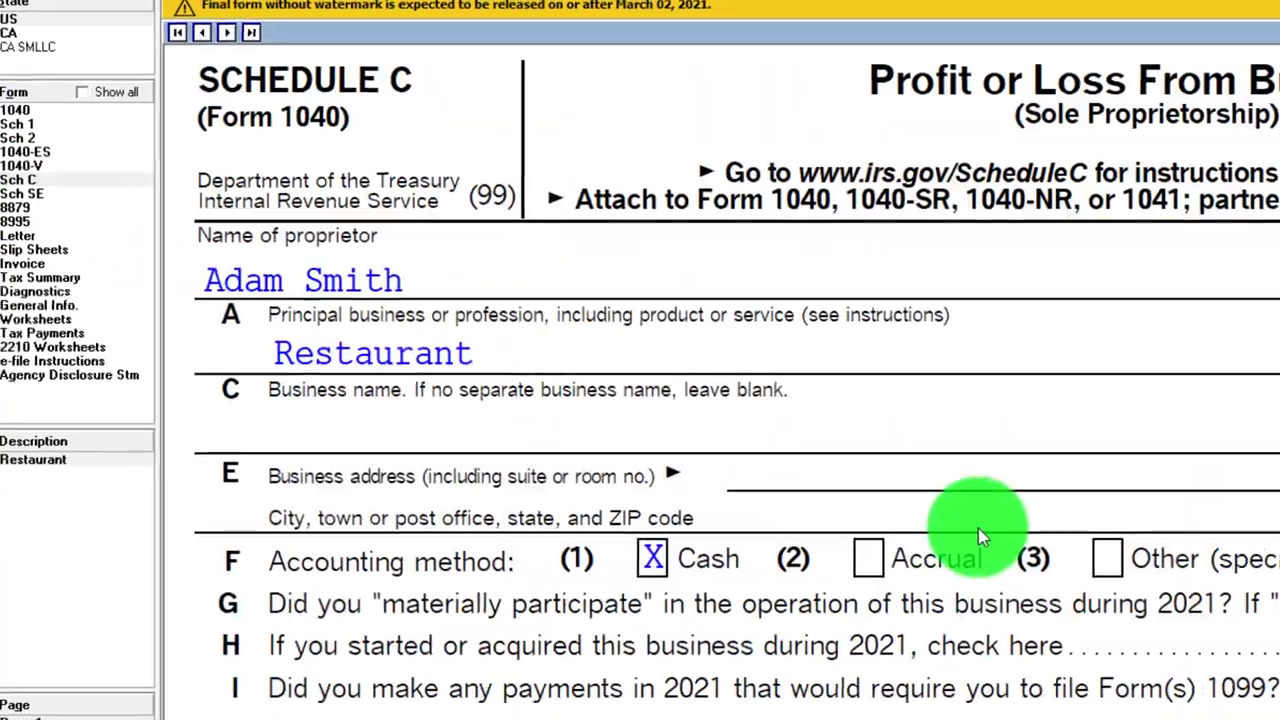
scroll(980, 537, "down", 5)
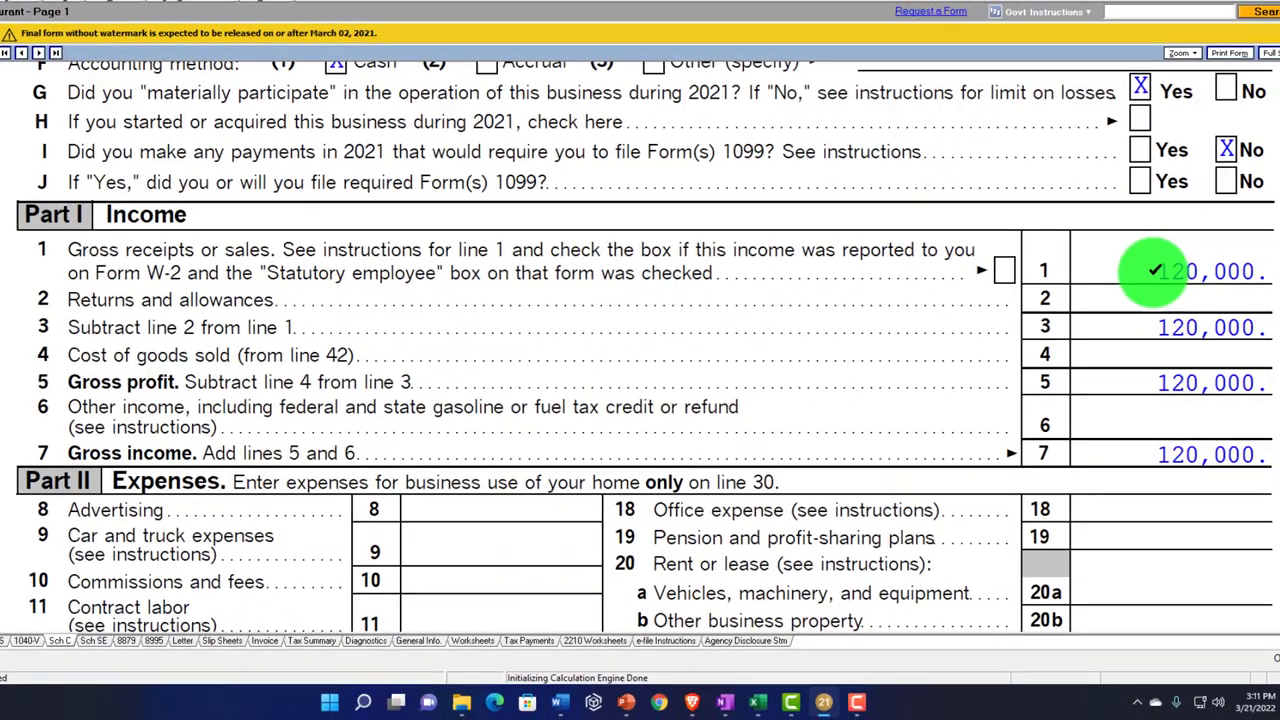
scroll(1148, 270, "down", 5)
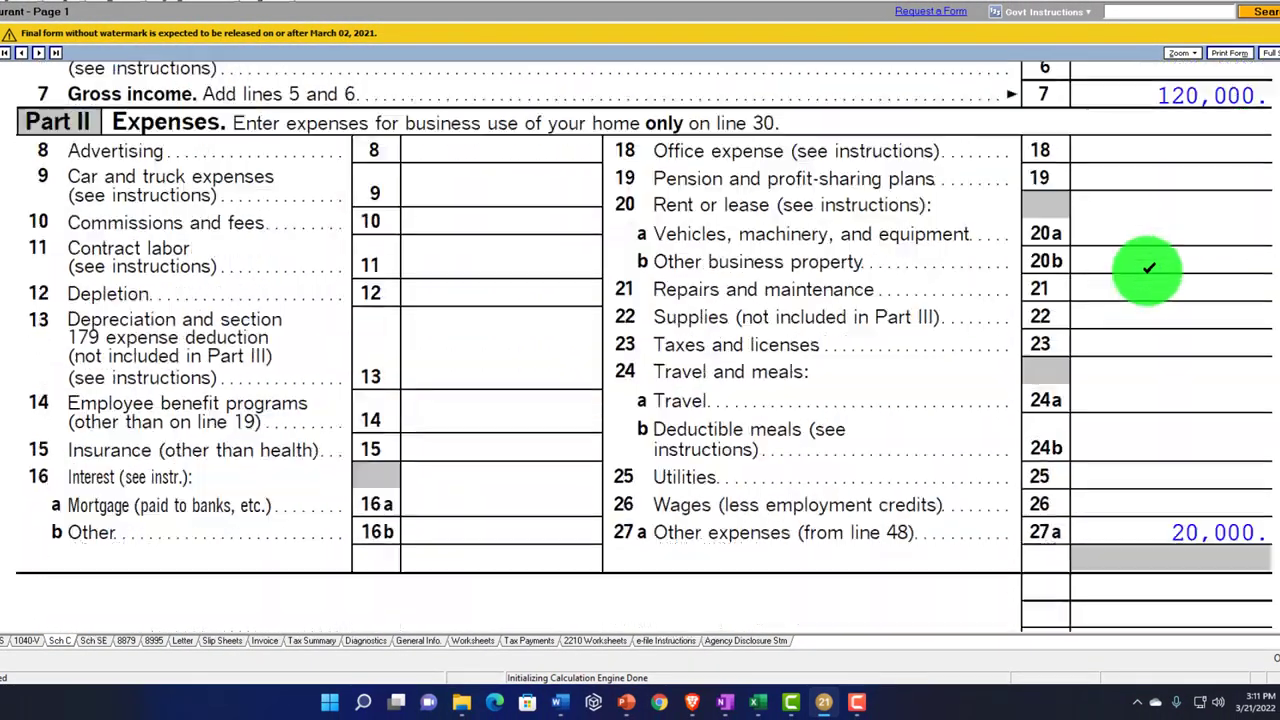
scroll(1135, 330, "down", 2)
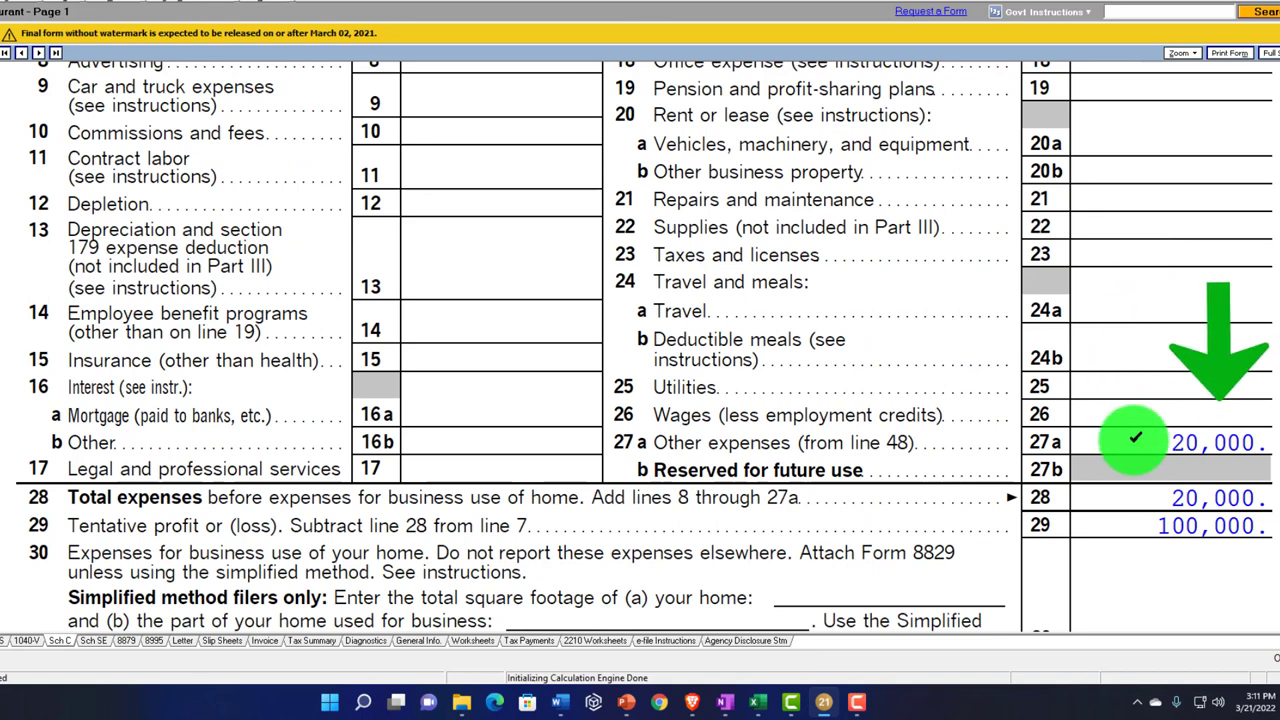
scroll(1135, 440, "down", 2)
scroll(1135, 436, "down", 2)
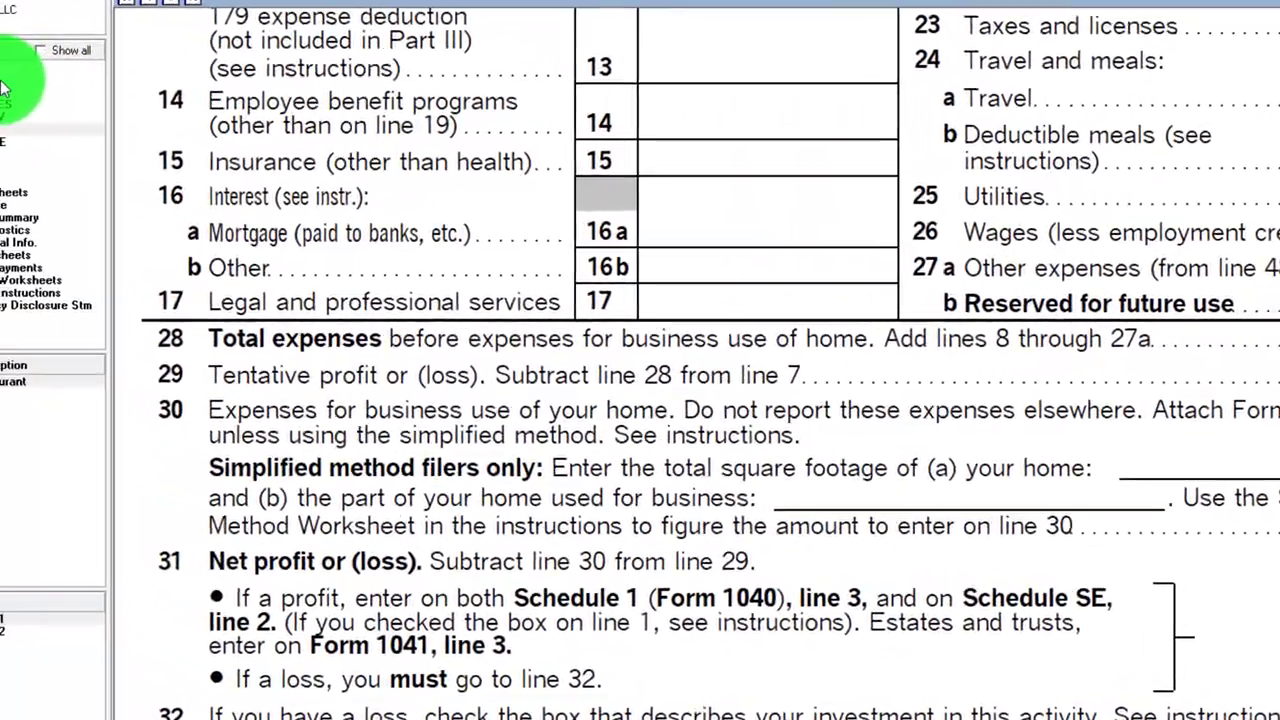
Follow the 100,000 through Schedule 1 and mark Form 1040 line 8 as reviewed.
left_click(14, 90)
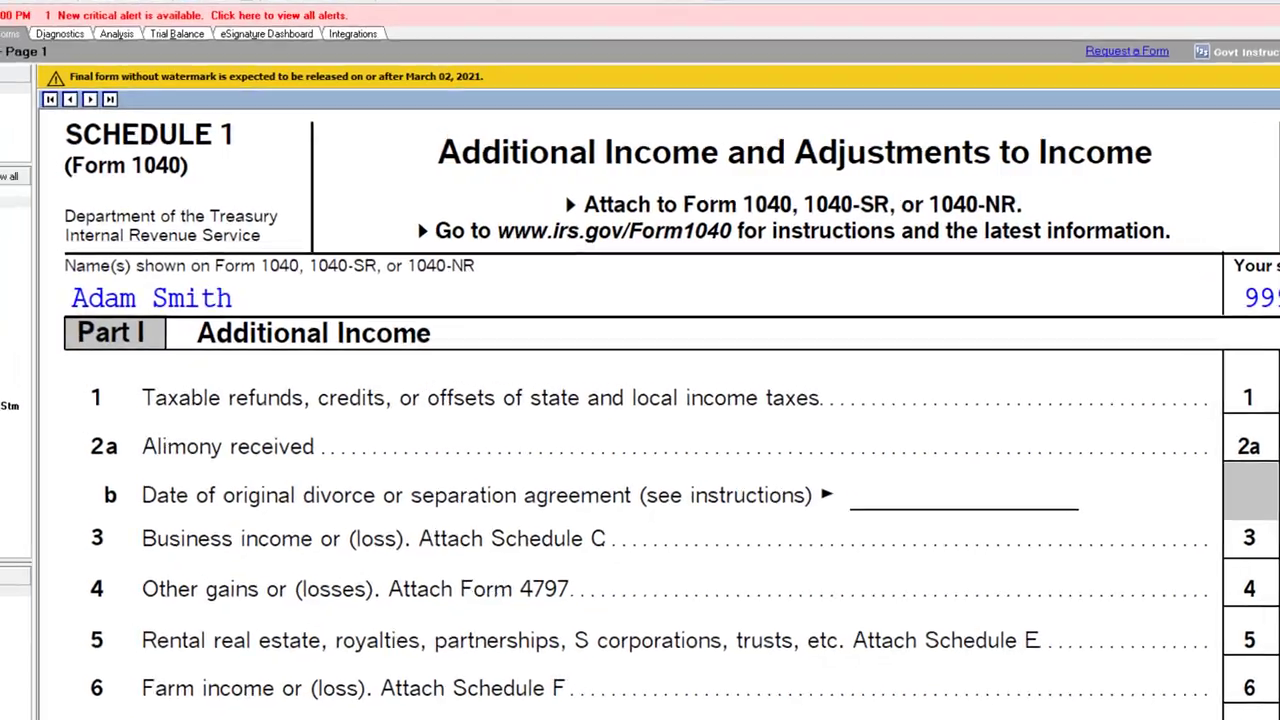
left_click(20, 195)
scroll(858, 470, "down", 3)
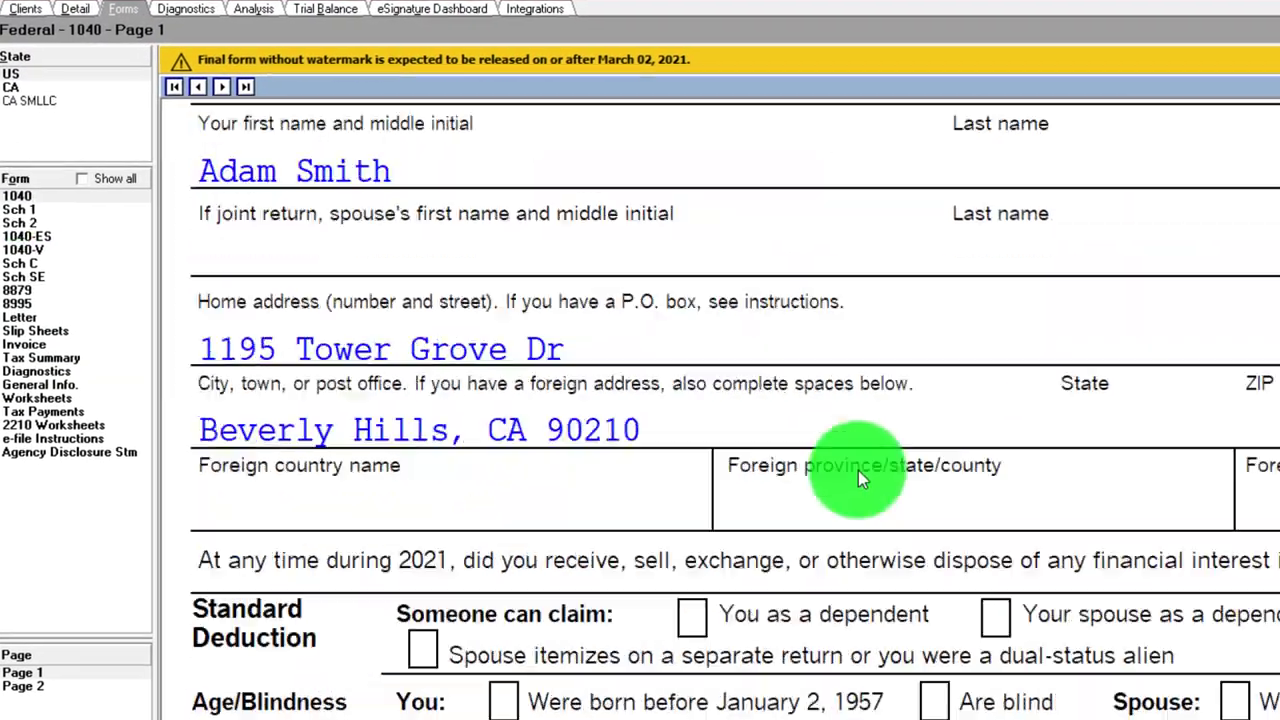
scroll(858, 470, "down", 5)
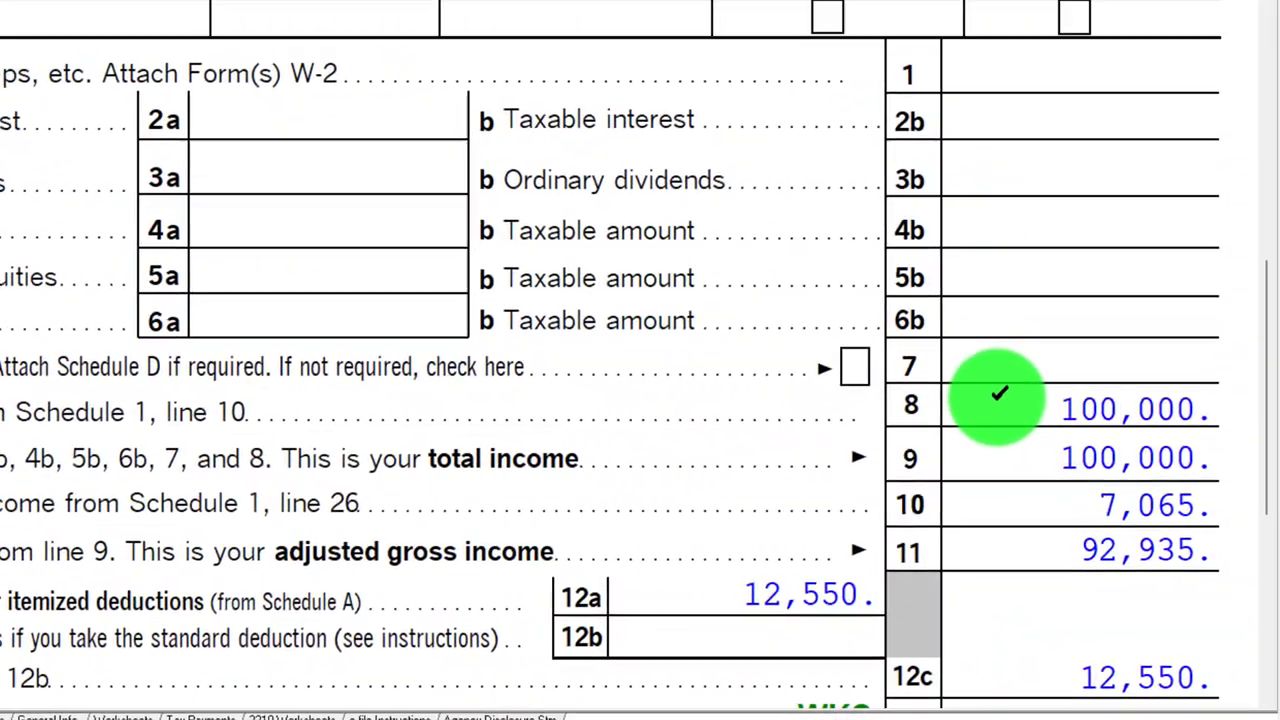
left_click(1000, 395)
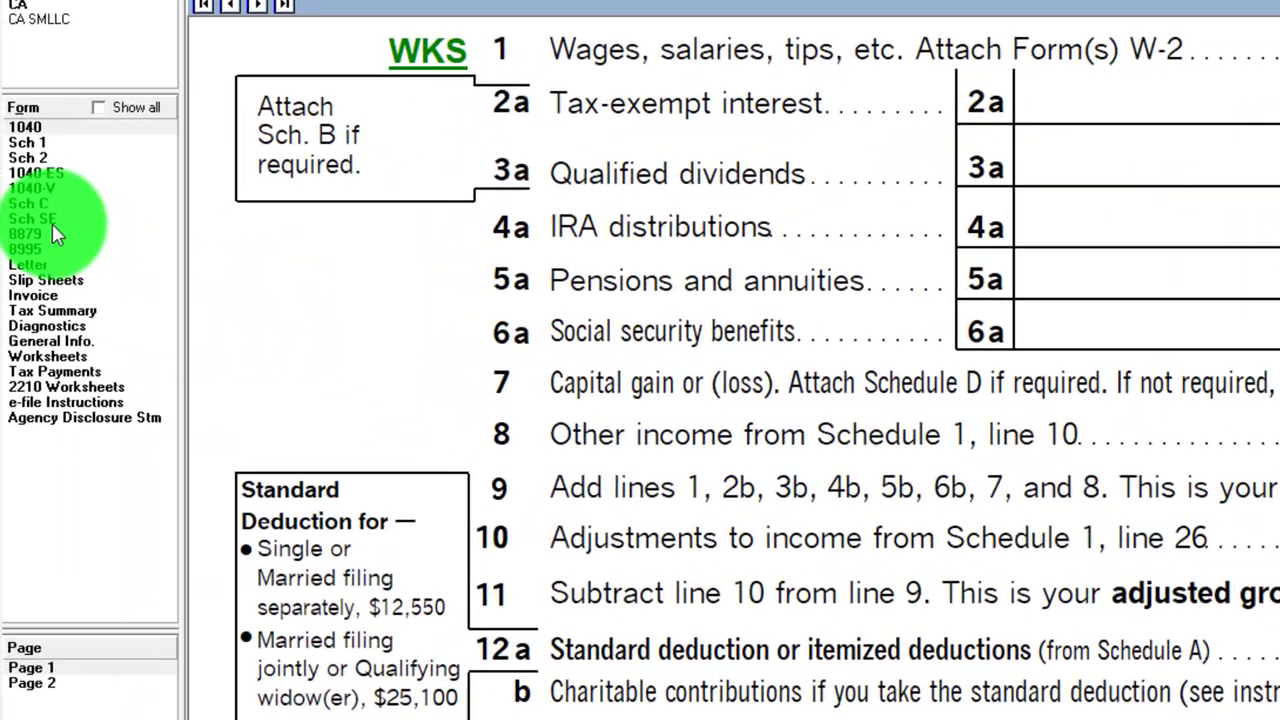
On Schedule SE, tick line 2's 100,000 and line 12's 14,129 self-employment tax.
left_click(17, 220)
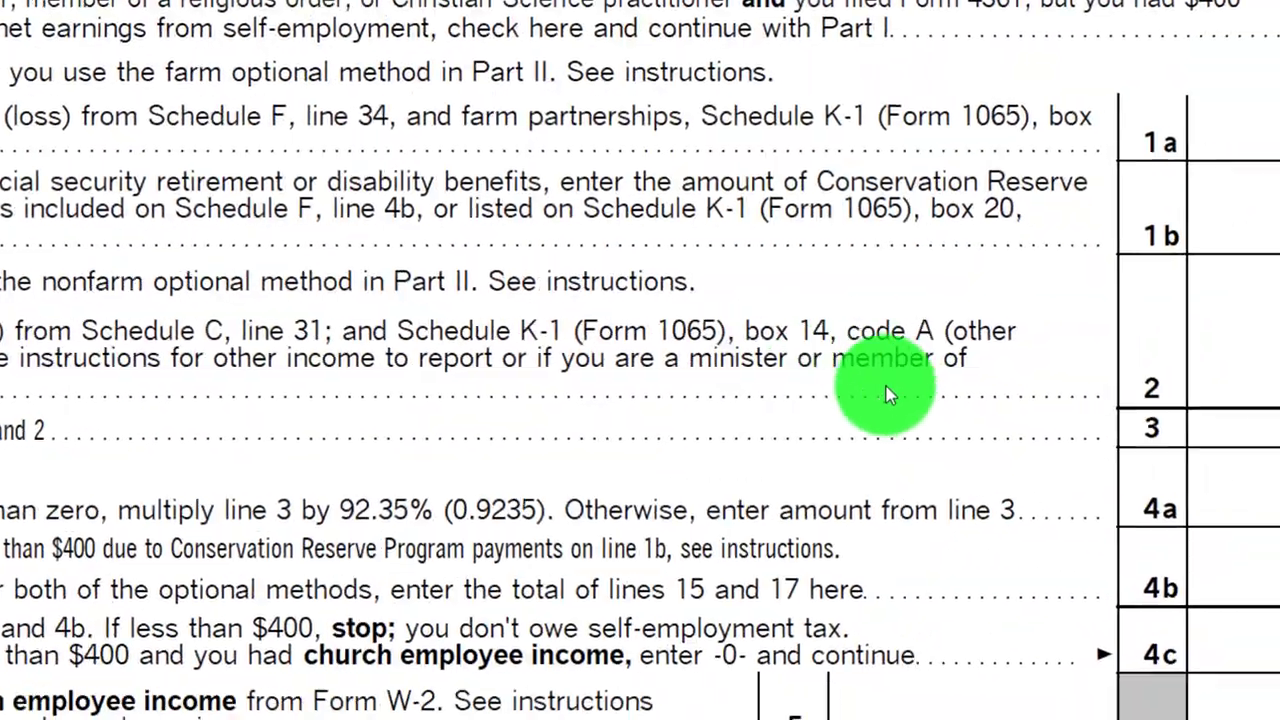
left_click(1083, 351)
scroll(1000, 350, "down", 6)
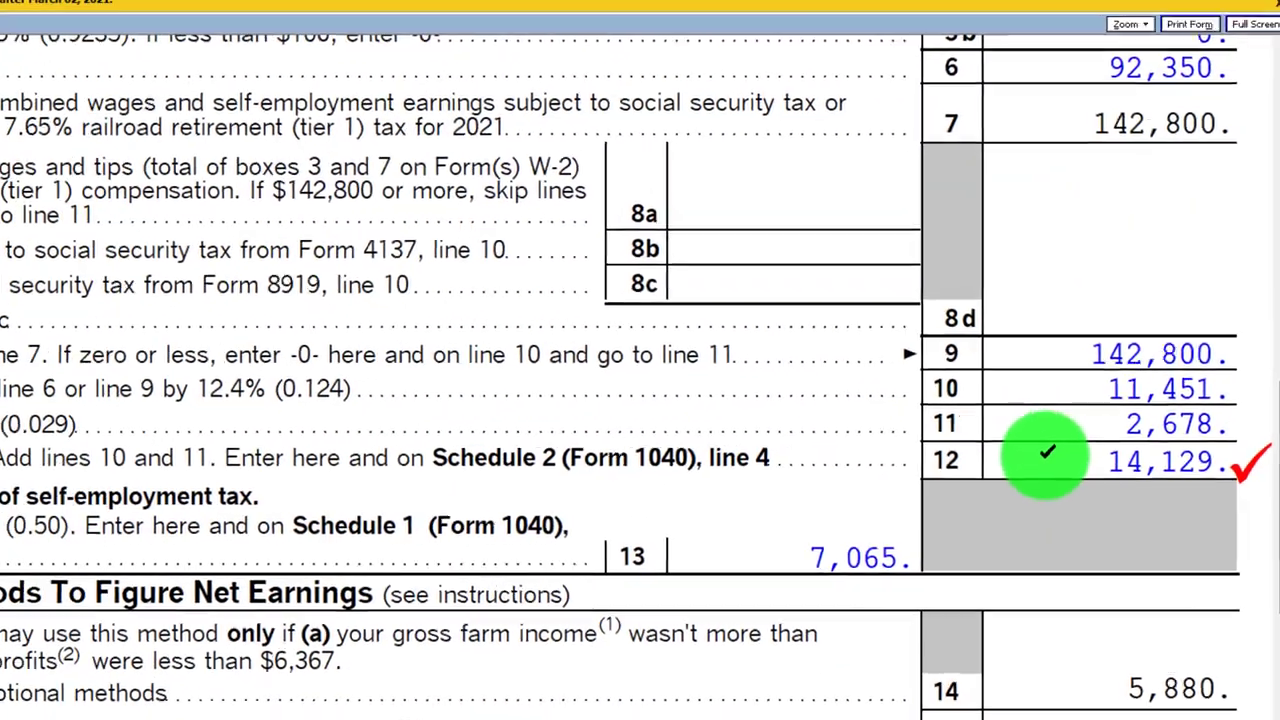
left_click(1010, 577)
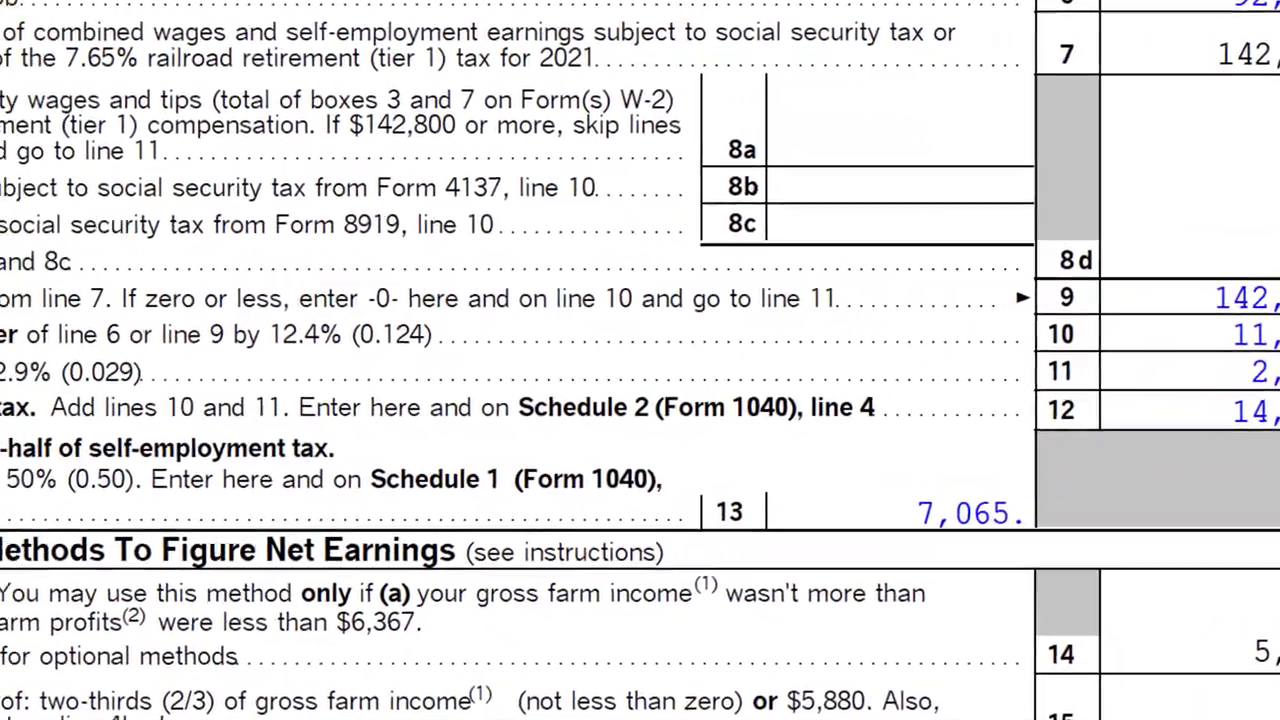
Locate the 7,065 deduction on Schedule 1 page 2, then scroll Form 1040 to line 10.
left_click(40, 650)
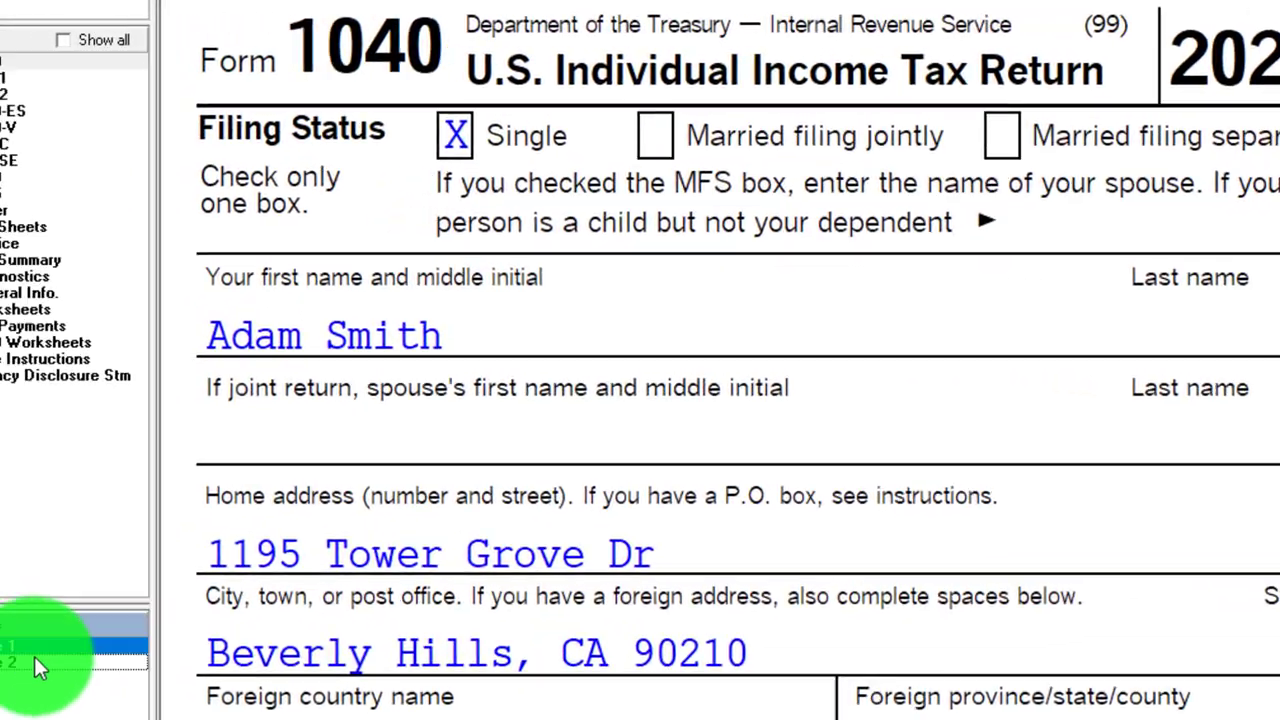
left_click(40, 663)
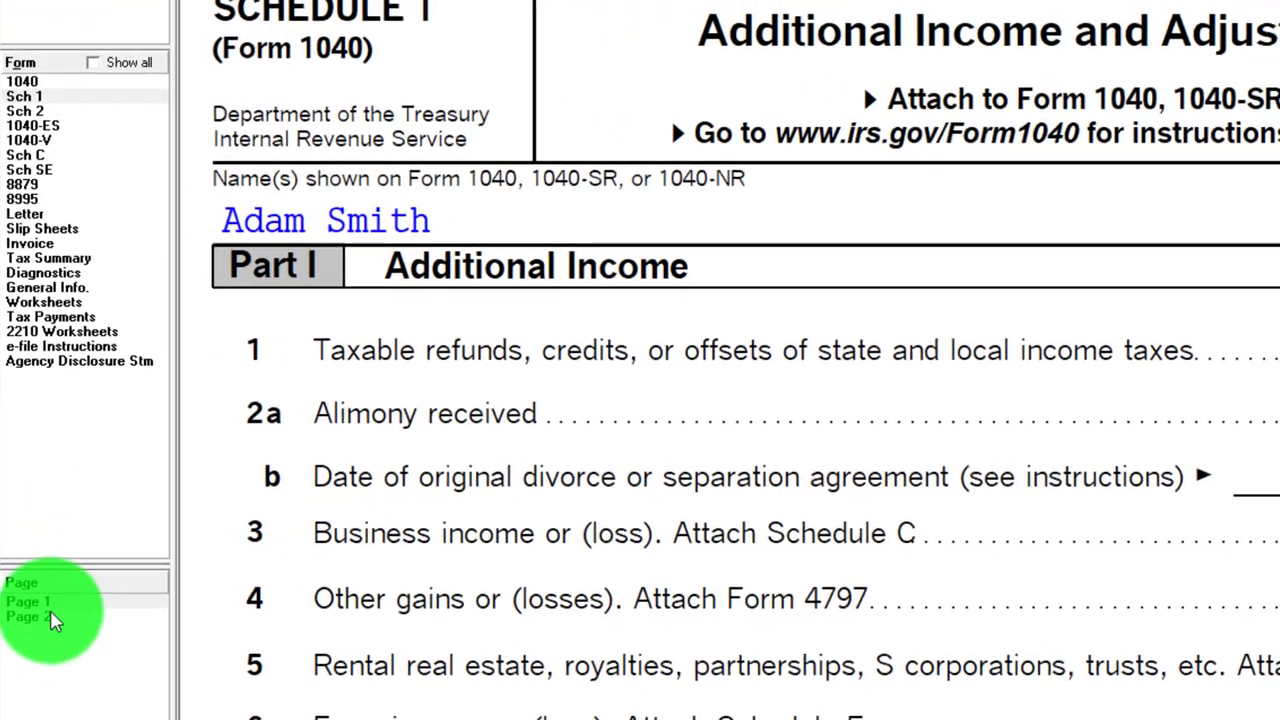
left_click(52, 617)
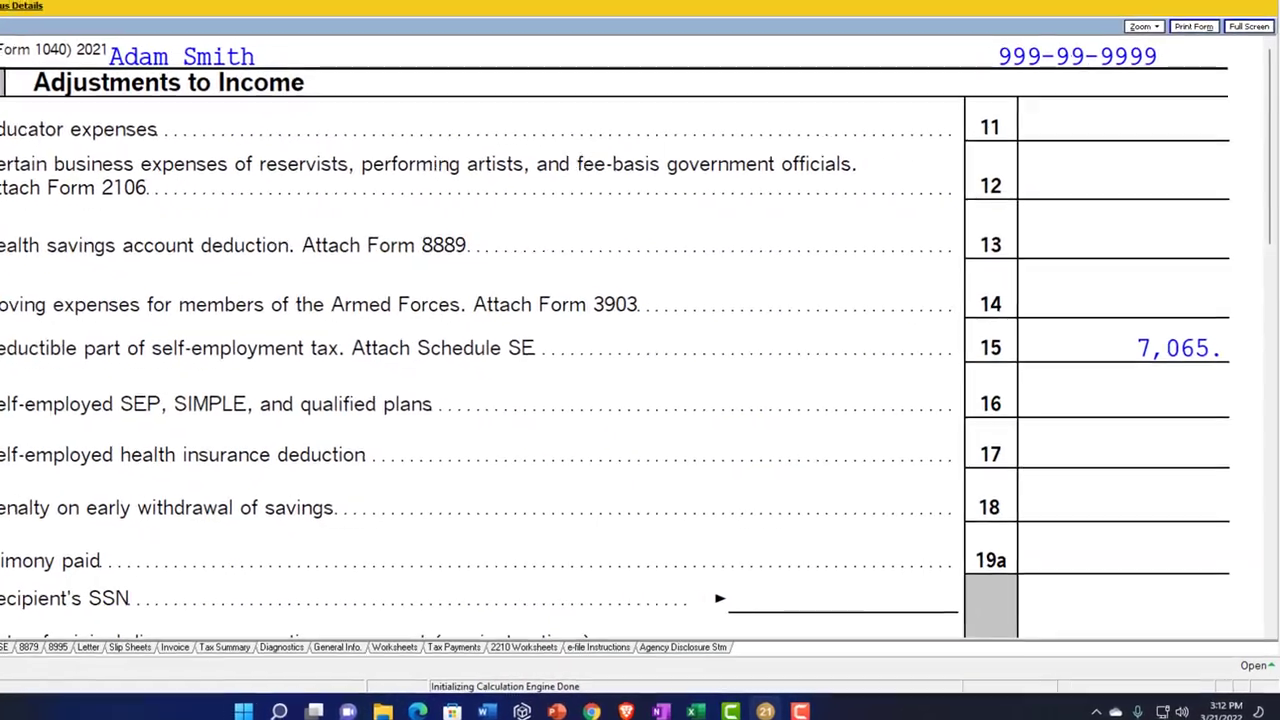
scroll(600, 360, "down", 10)
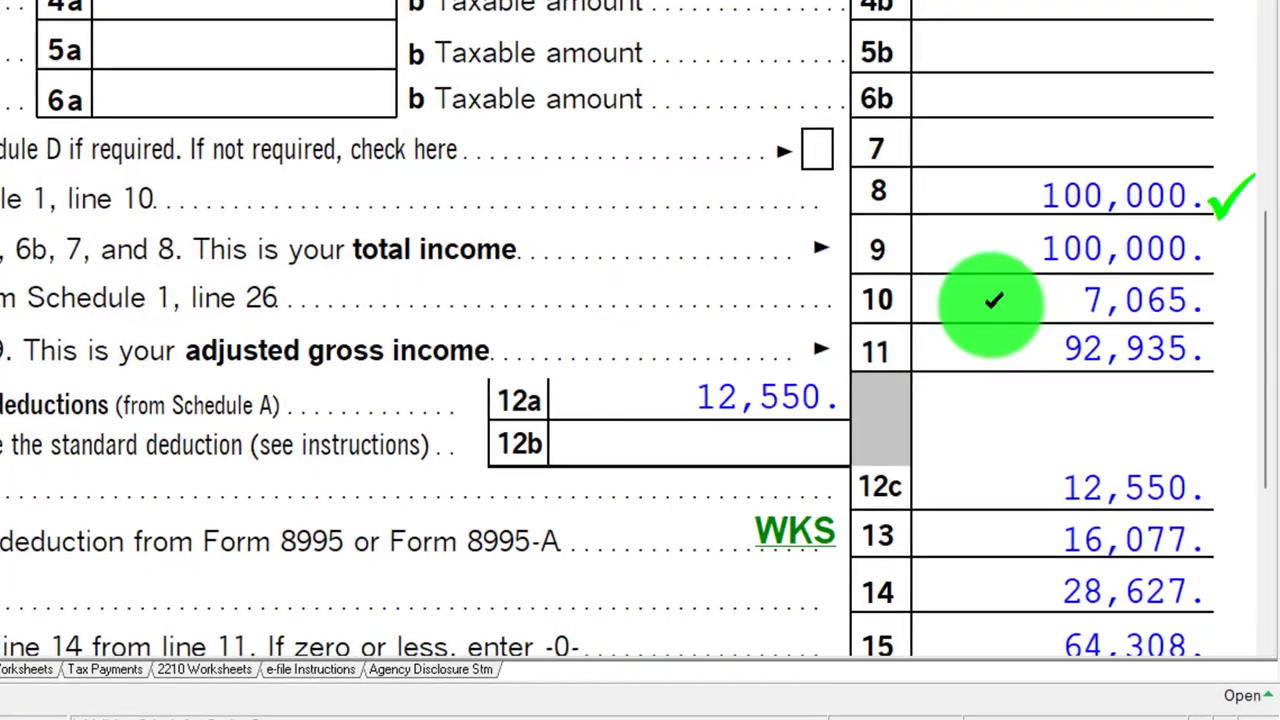
Scroll Form 1040 past line 15 to review the 24,029 total tax.
scroll(1029, 349, "down", 3)
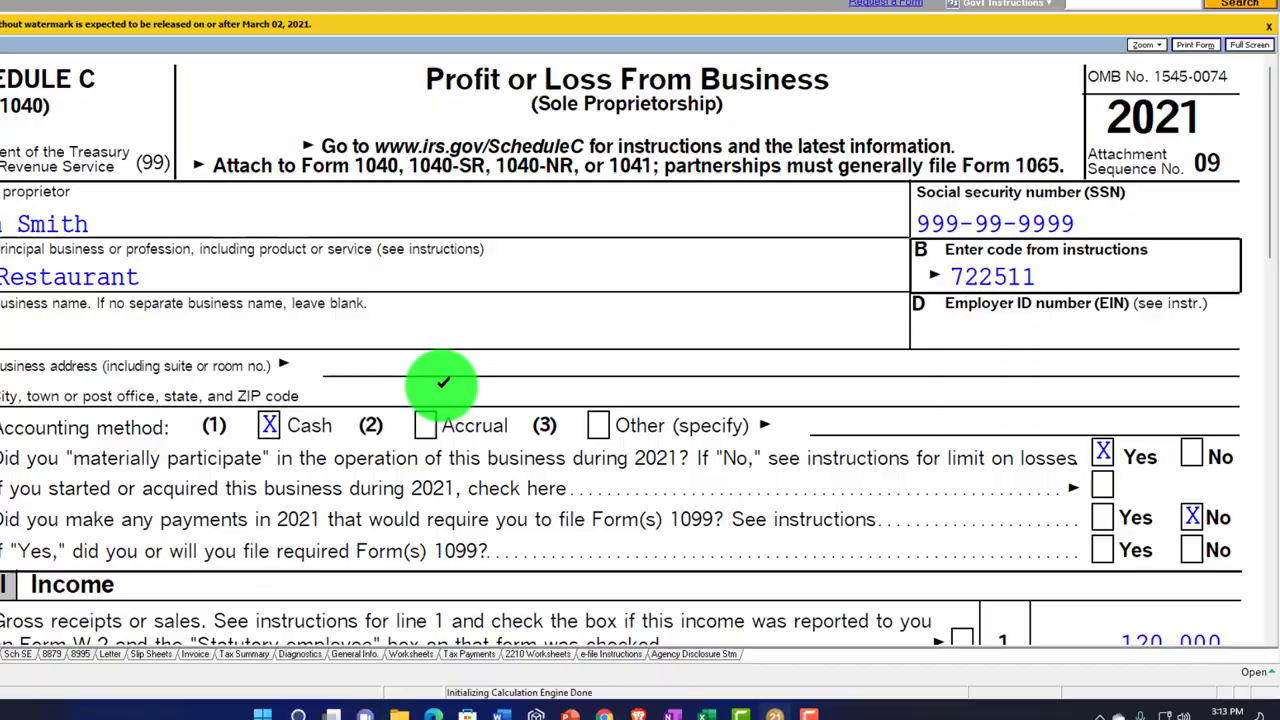
Scroll to Schedule C Part II and tick the 20,000 expenses and 100,000 tentative profit.
scroll(457, 391, "down", 5)
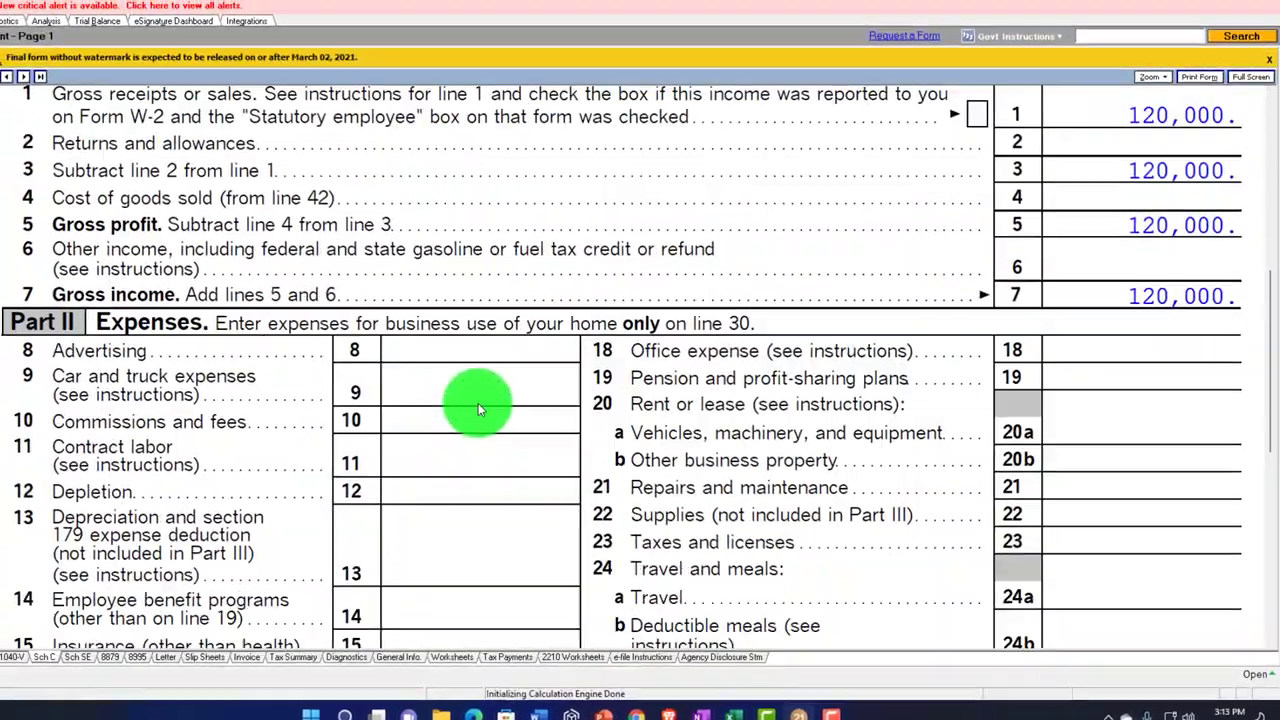
scroll(475, 401, "down", 3)
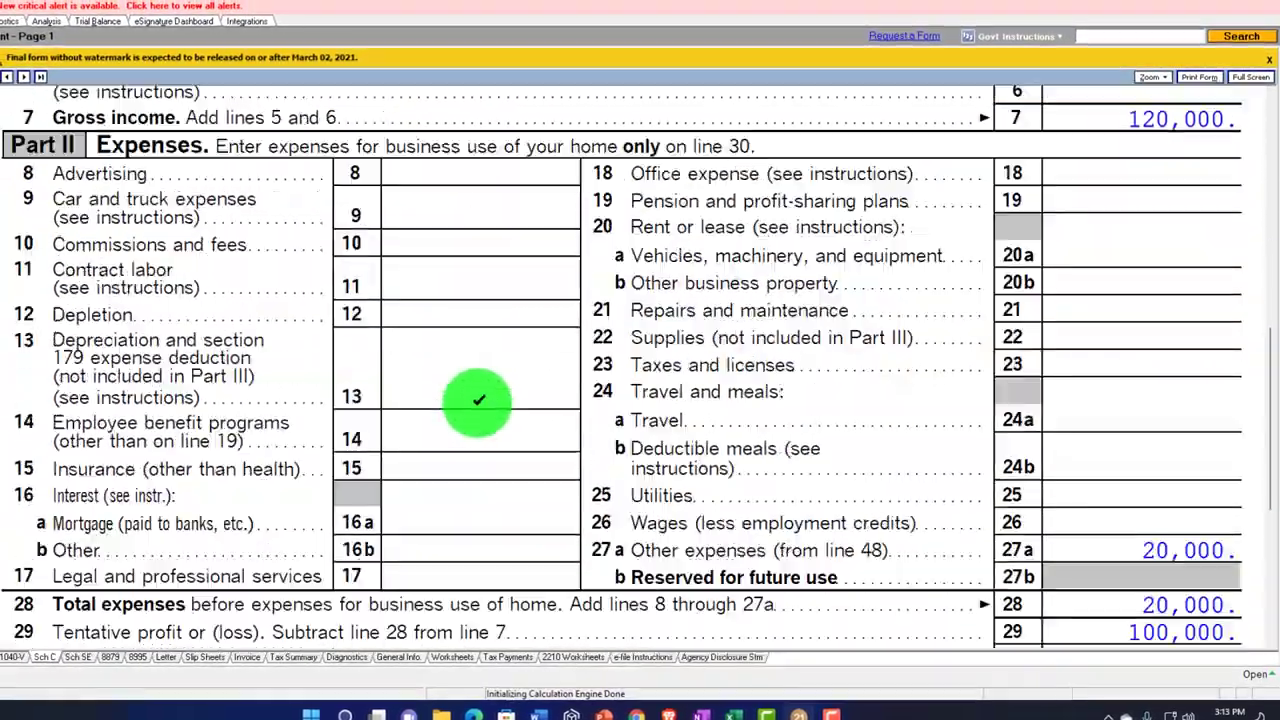
scroll(471, 400, "down", 3)
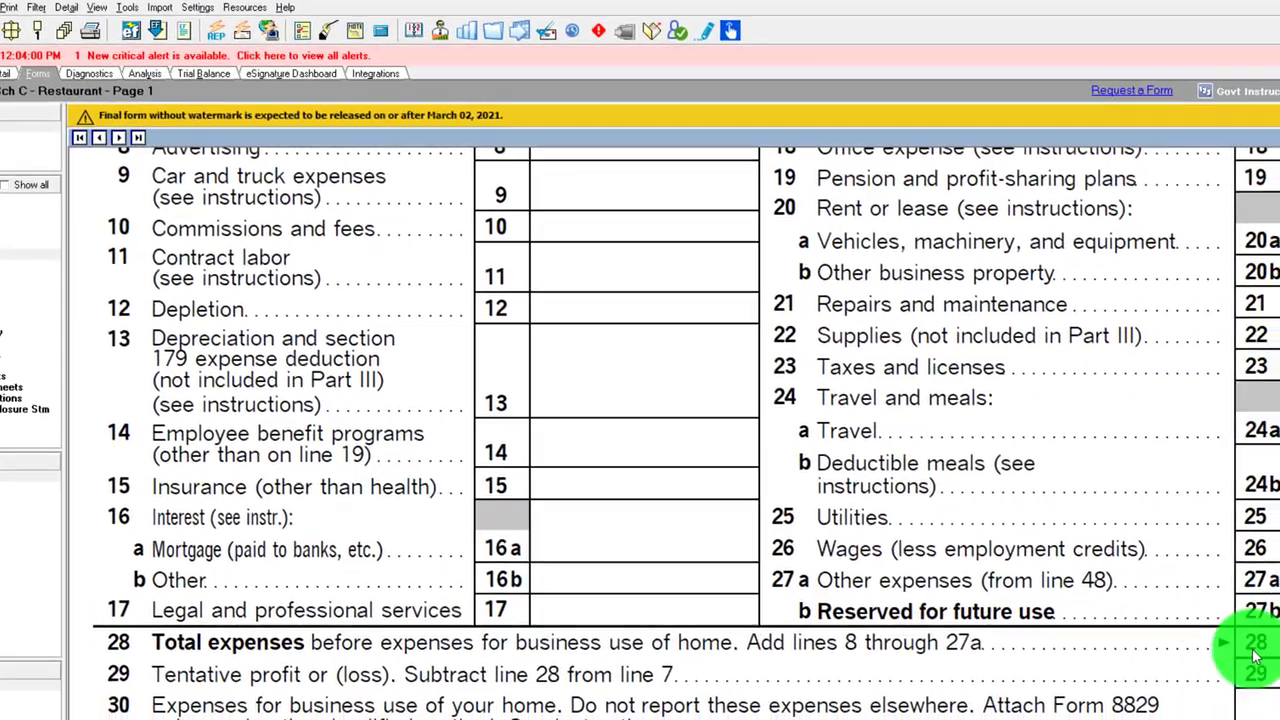
left_click(1255, 655)
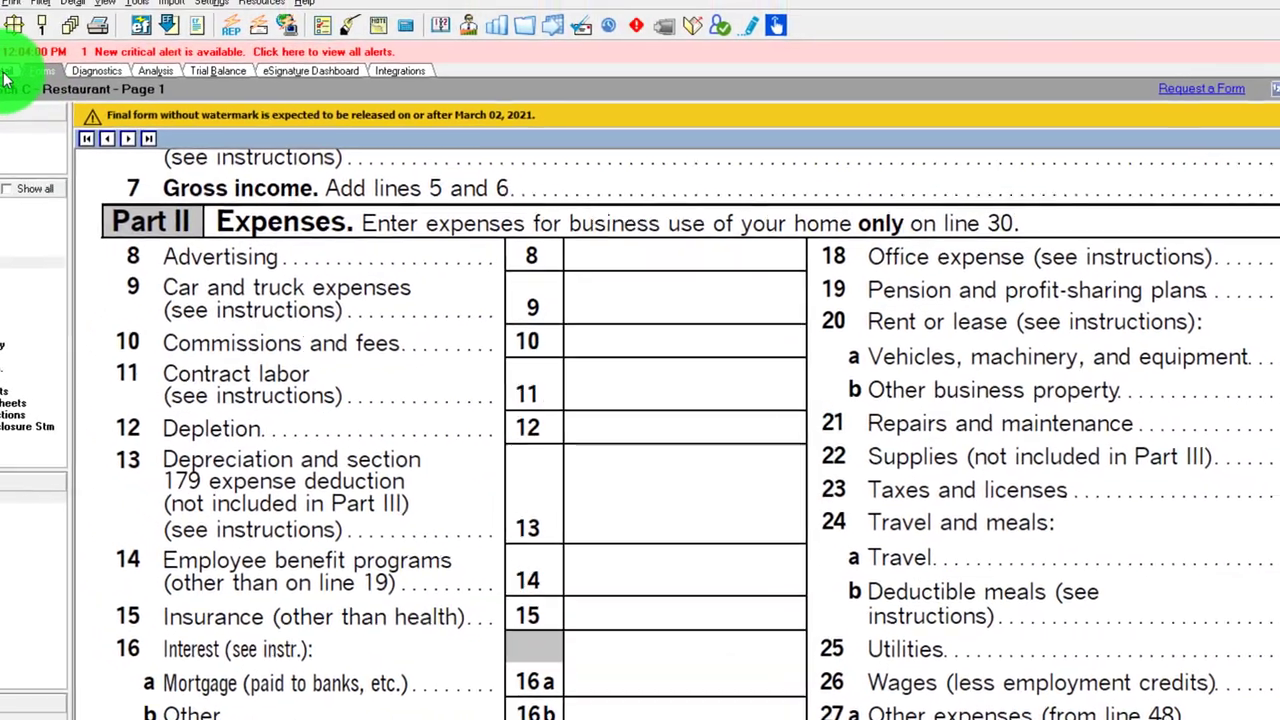
Open the Restaurant's Schedule C Detail screen and scroll to the Taxes and Licenses expenses.
left_click(5, 75)
scroll(746, 541, "down", 5)
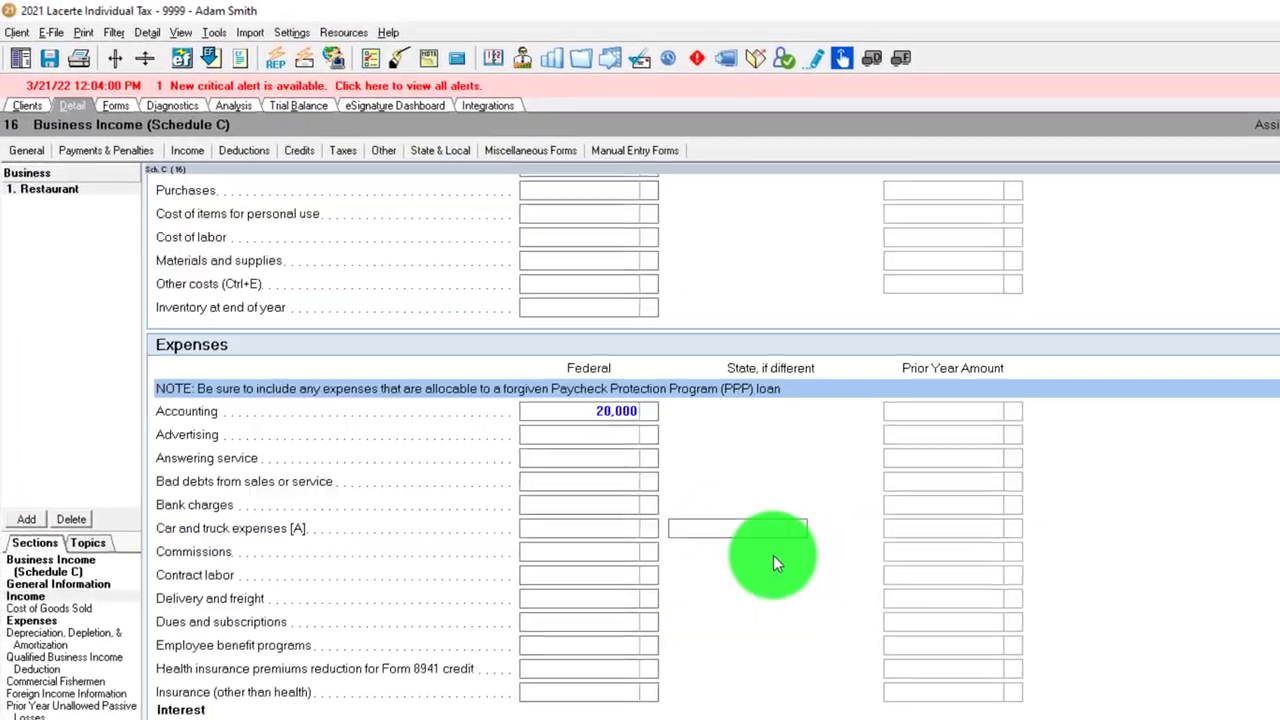
scroll(773, 555, "down", 10)
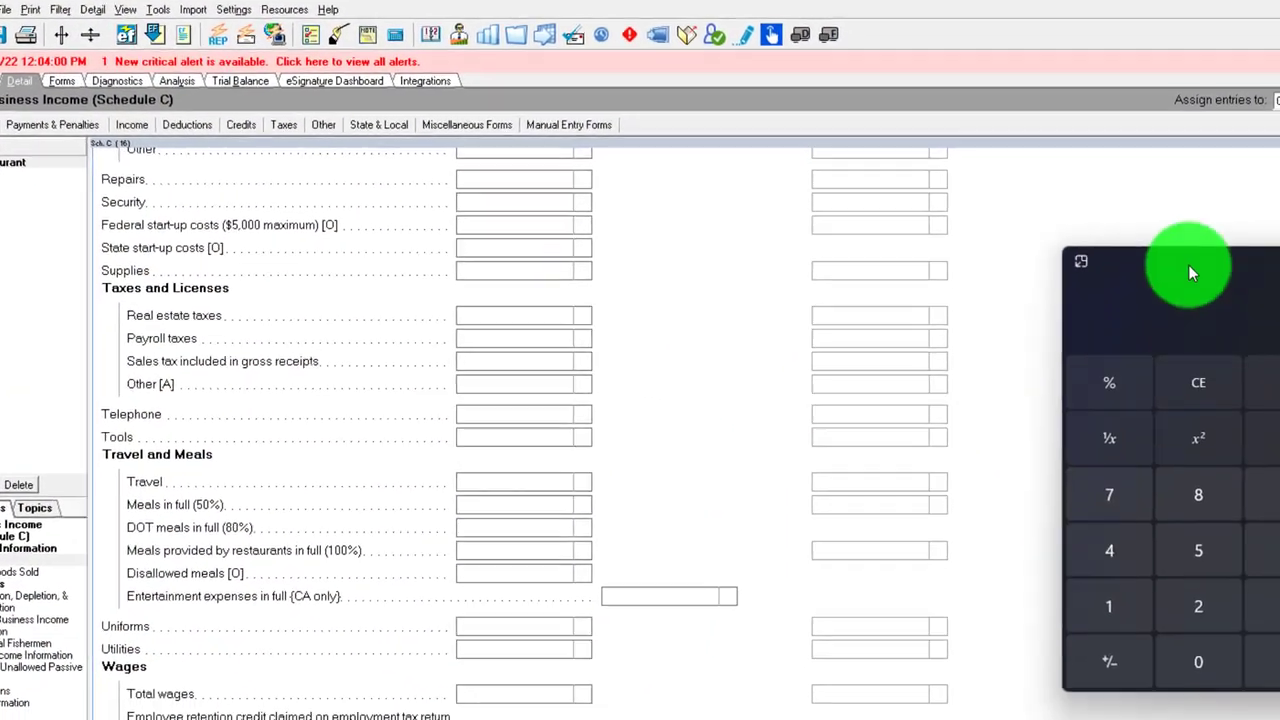
Place Calculator beside the Lacerte expense entries and enter 10000.
left_click_drag(1244, 290, 1198, 294)
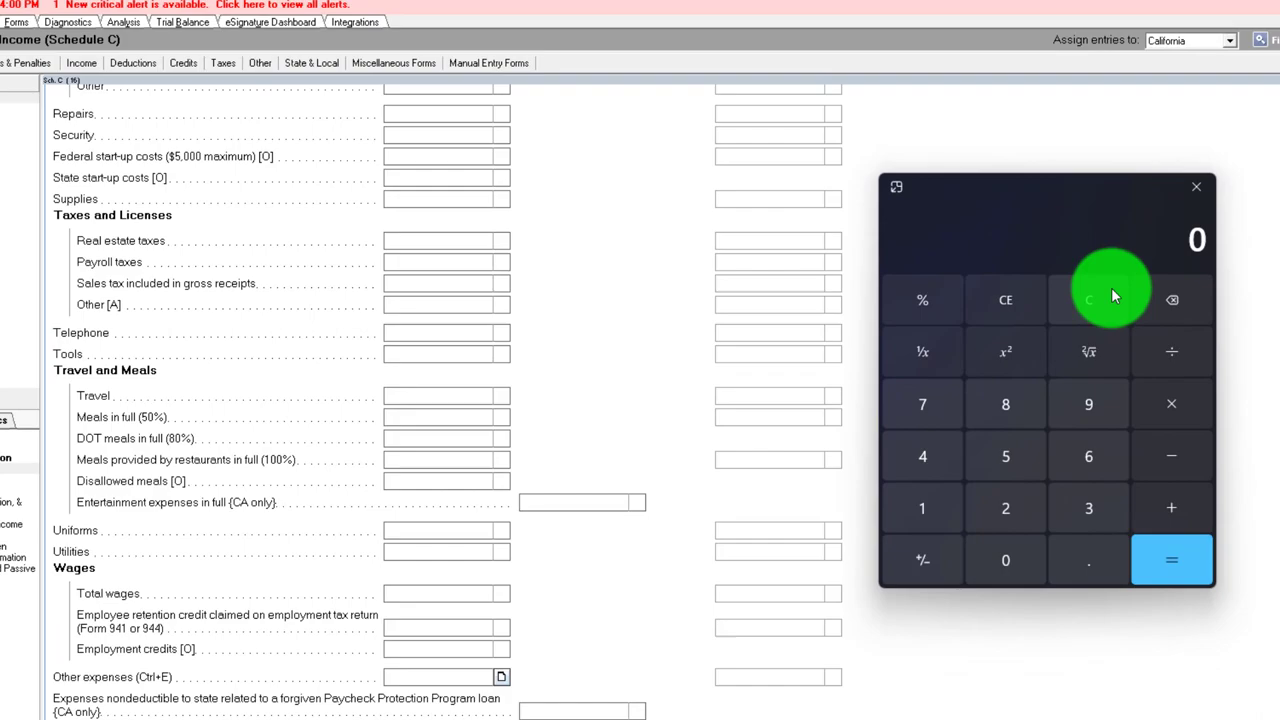
type("10000")
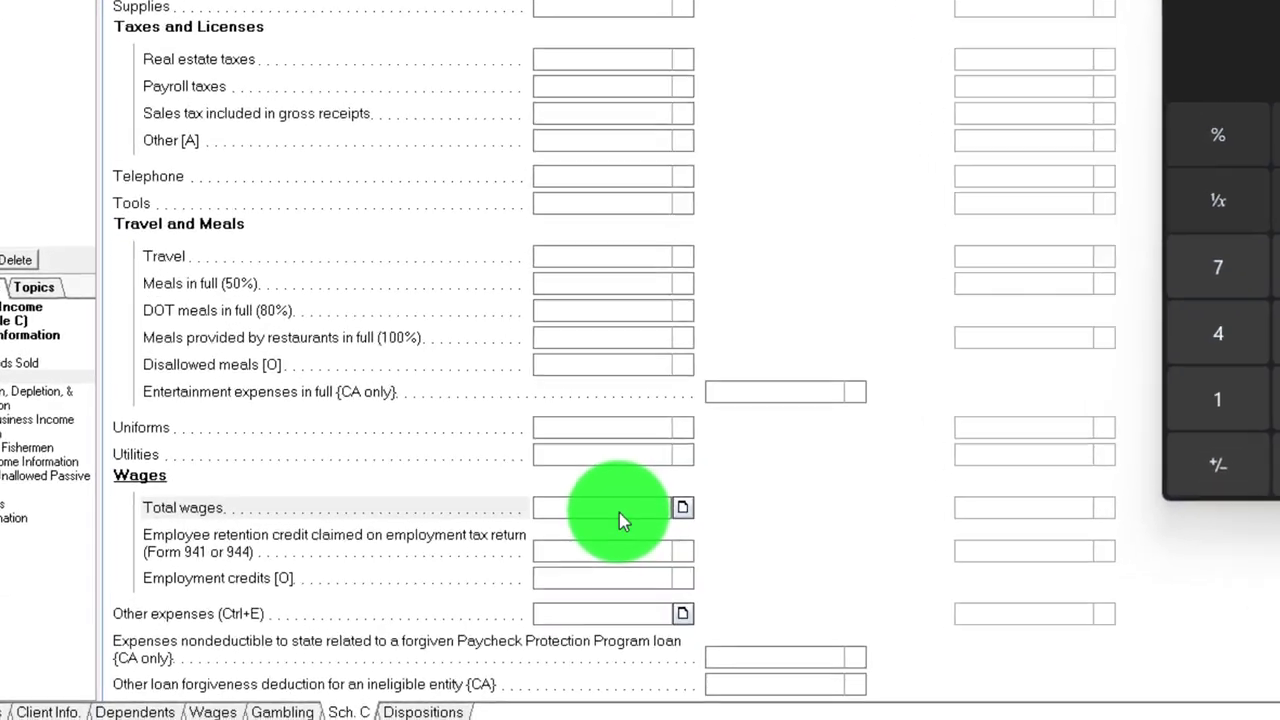
Enter 10,000 as Total wages in the Sch. C Wages section.
type("10,")
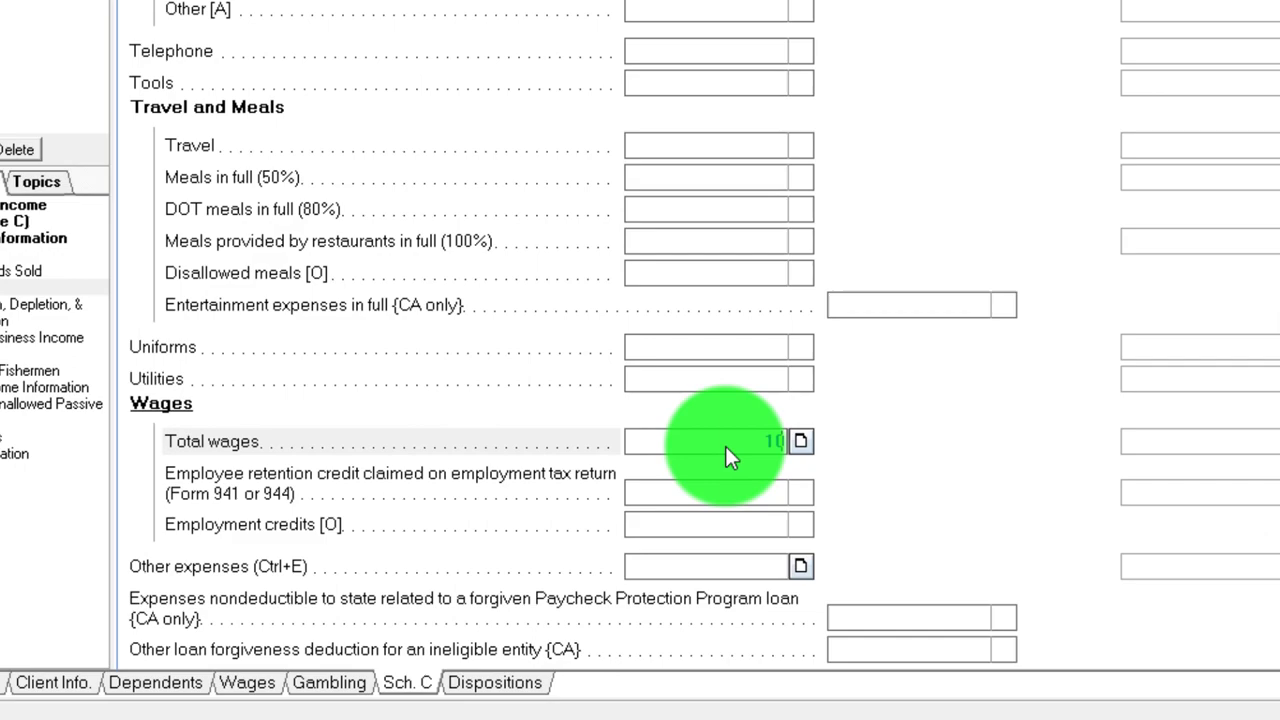
type("000")
key("Tab")
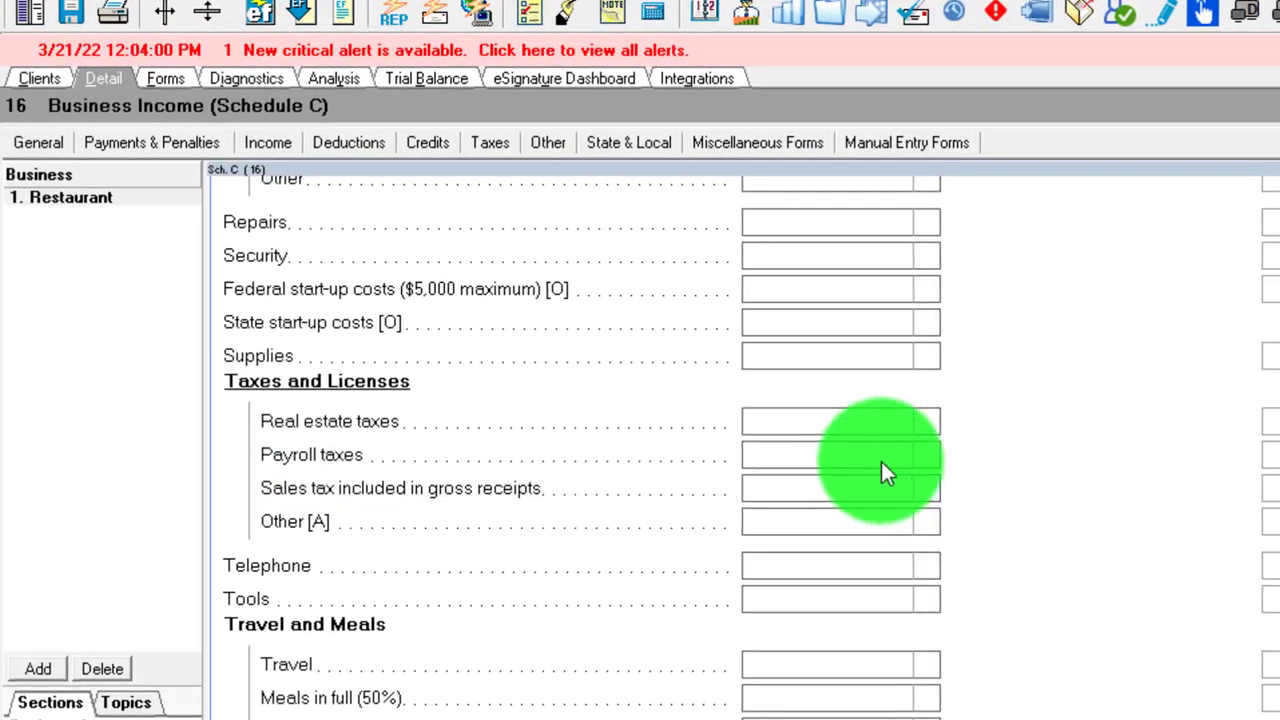
Open the Payroll taxes itemized detail and compute the 620 Social Security row (10000*.062).
left_click(881, 461)
left_click(920, 453)
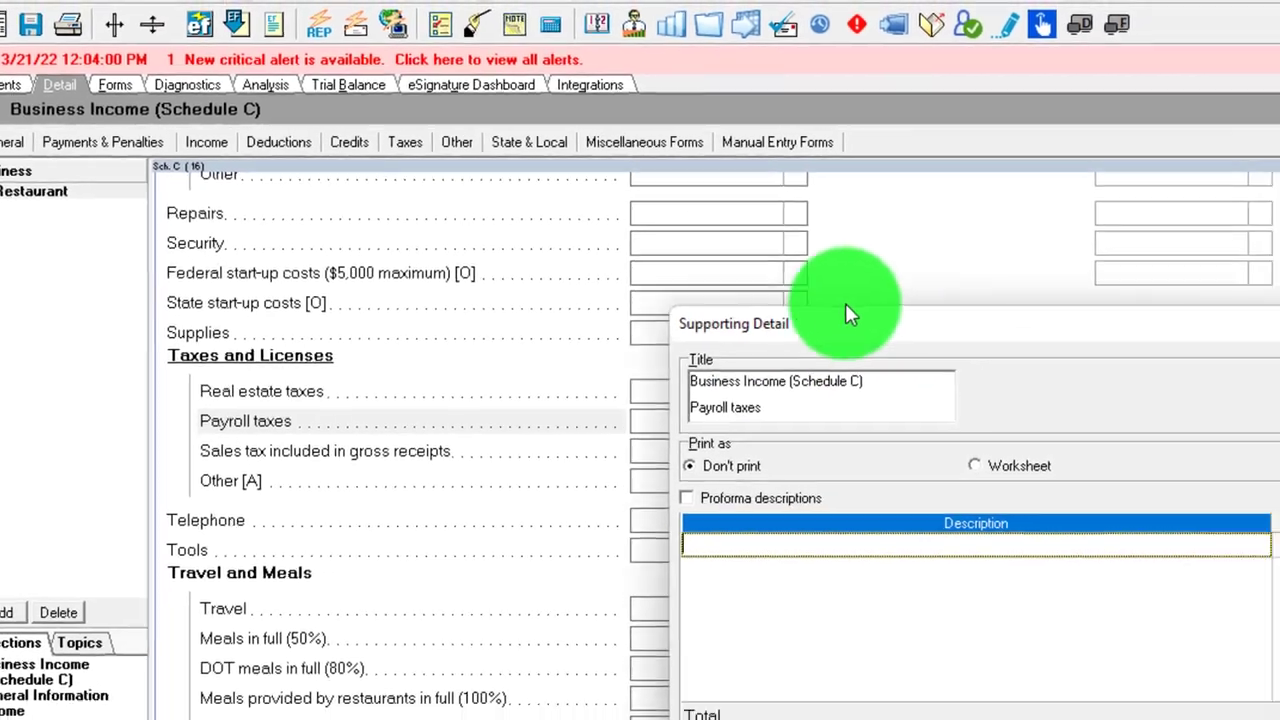
left_click(1094, 388)
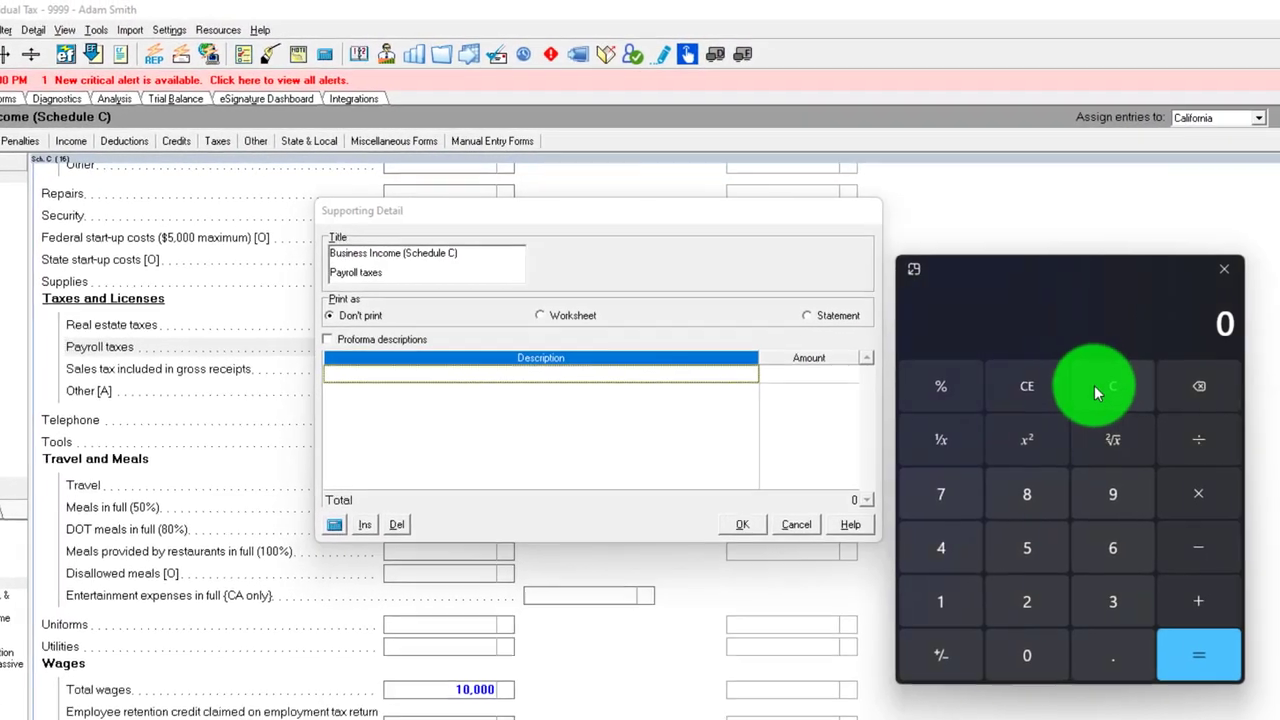
type("100000")
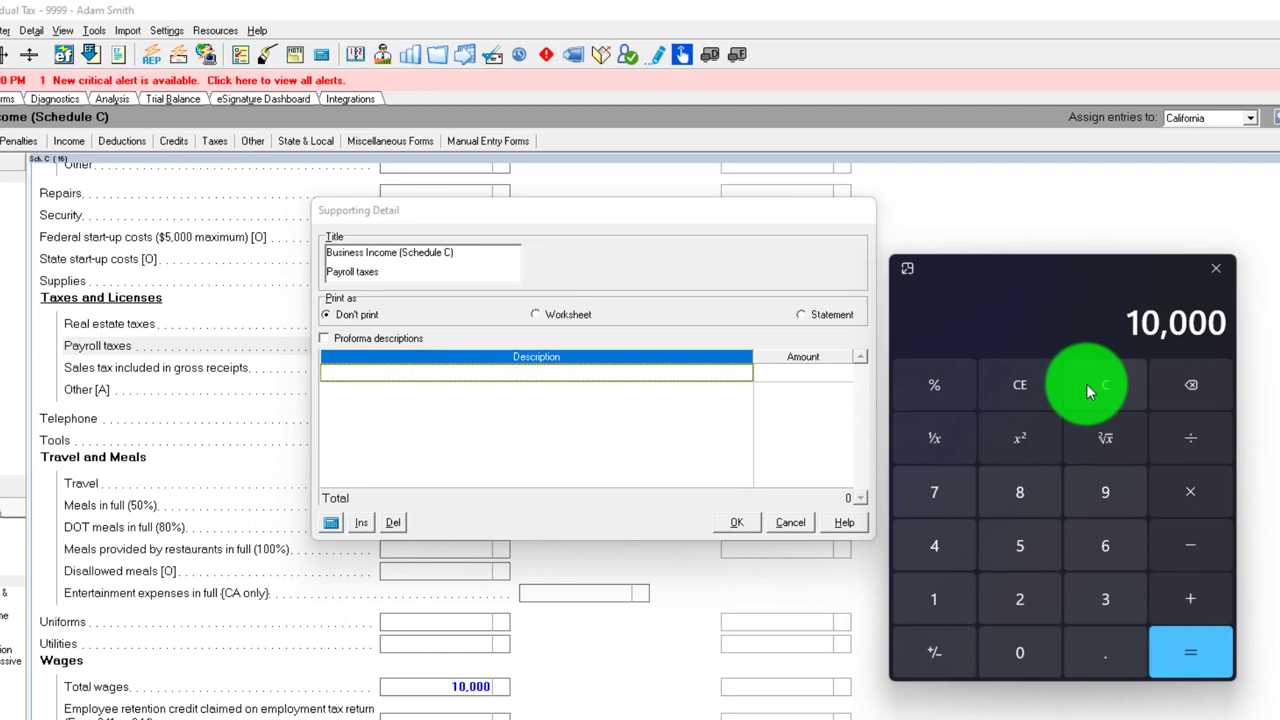
type("*.062")
key("Return")
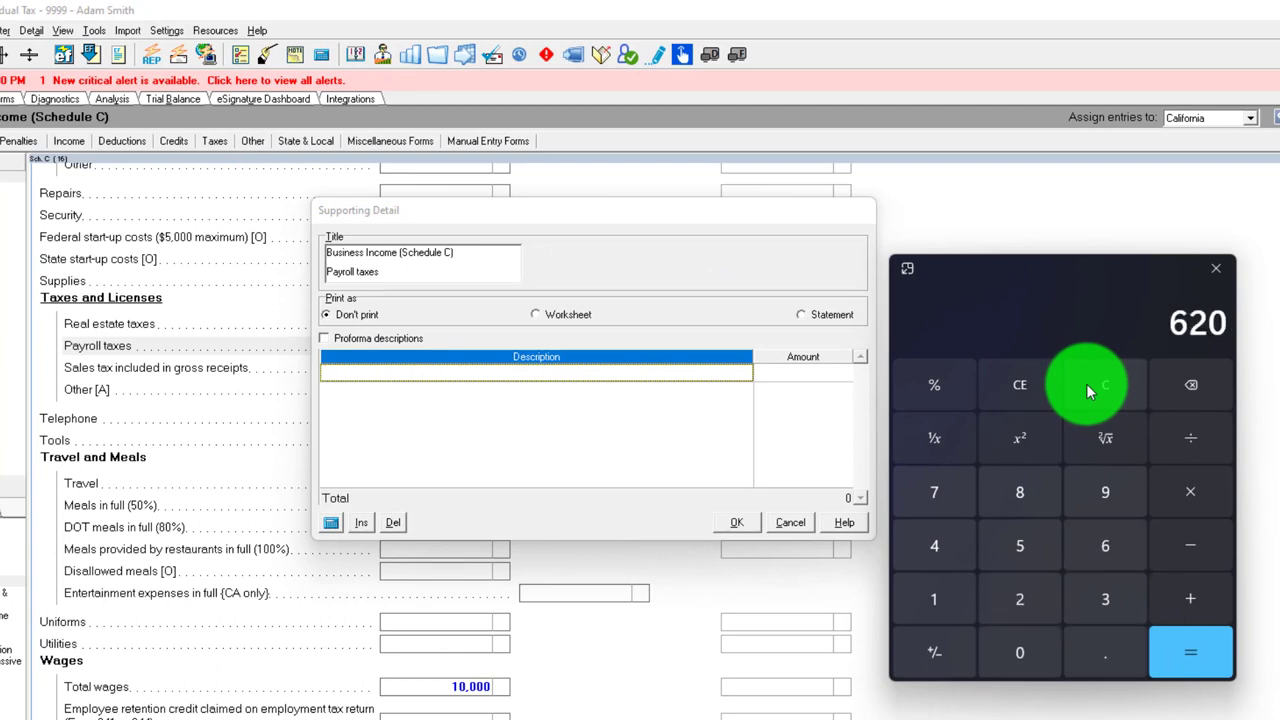
left_click(444, 374)
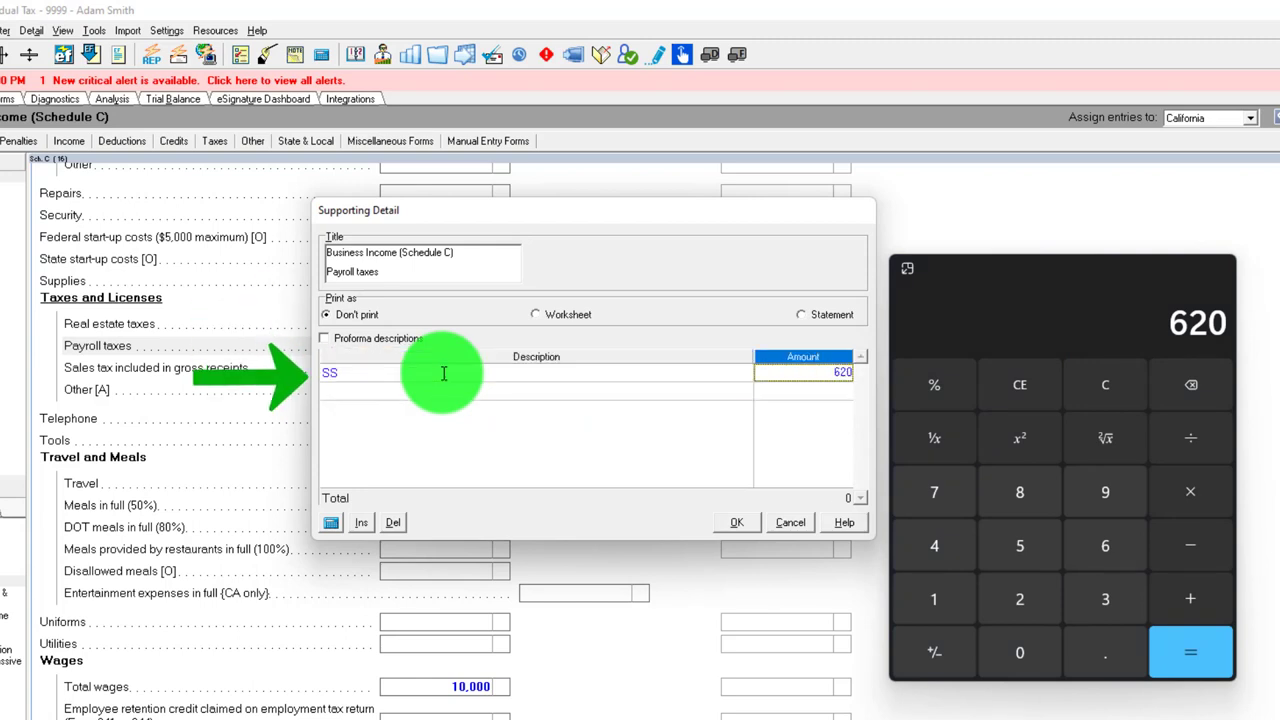
Compute the 145 Medicare row (10000*.0145) for the next detail line.
left_click(1118, 384)
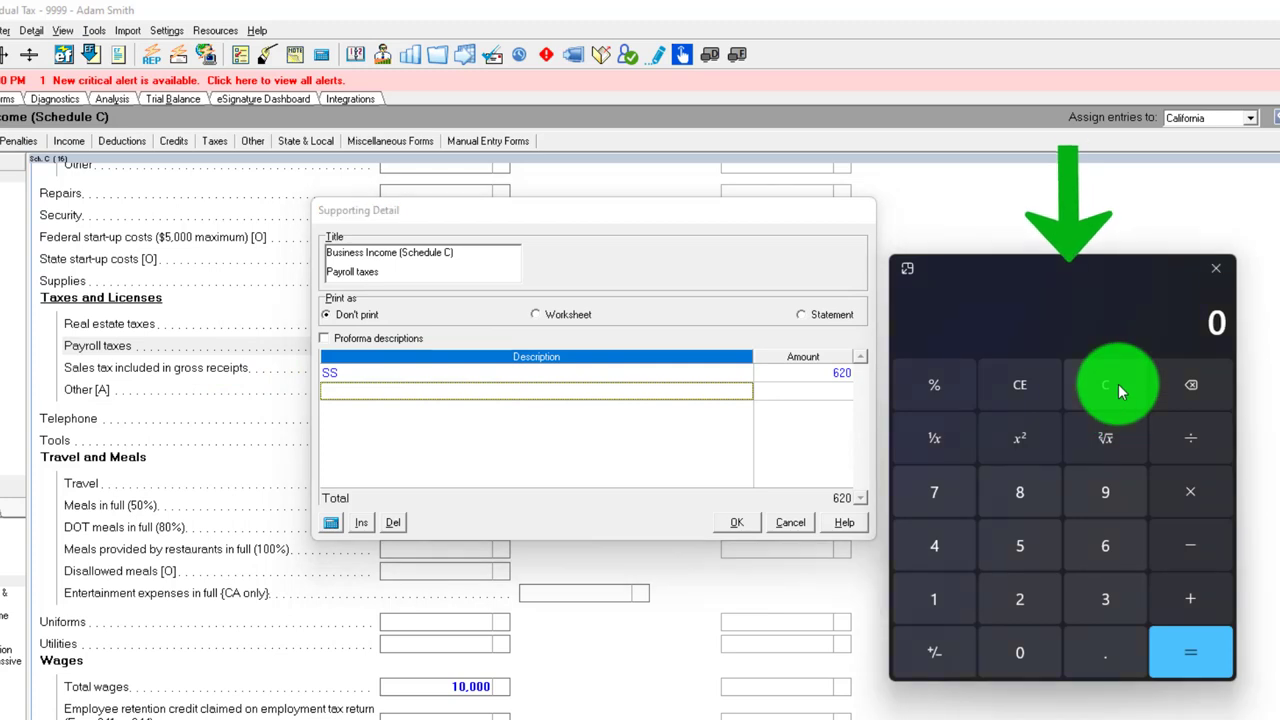
type("100000")
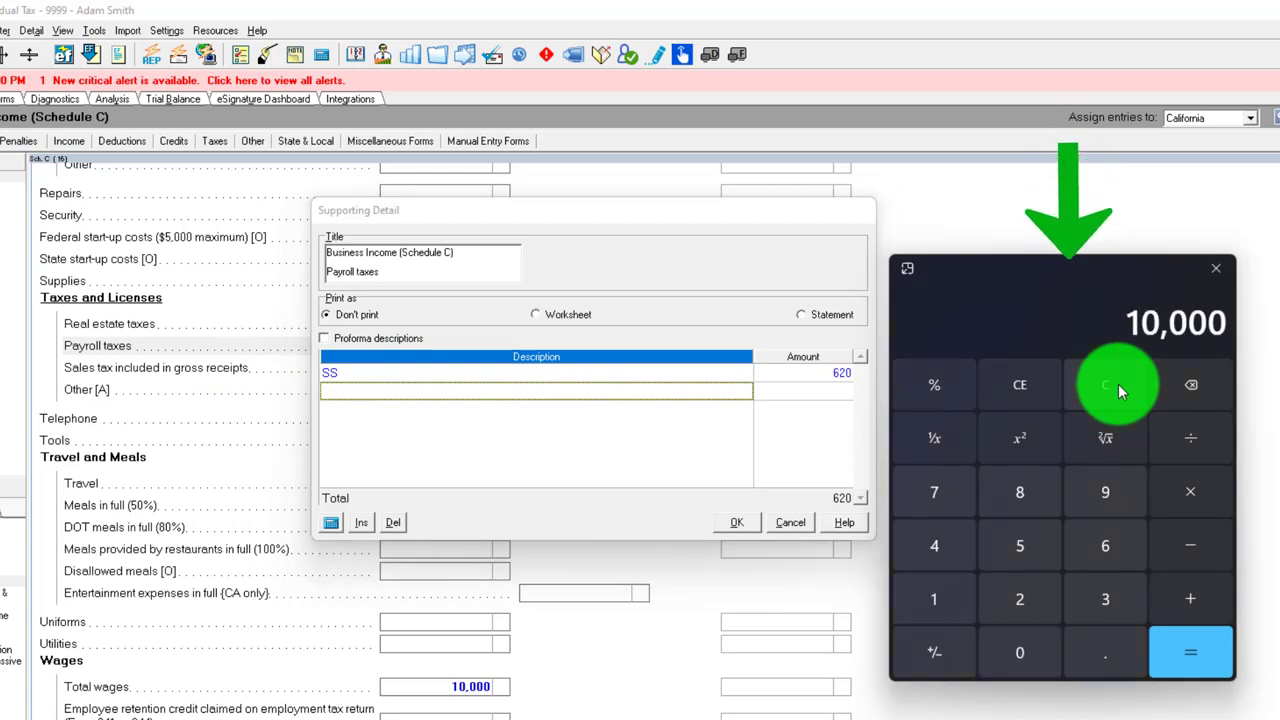
type("*.0145")
key("Return")
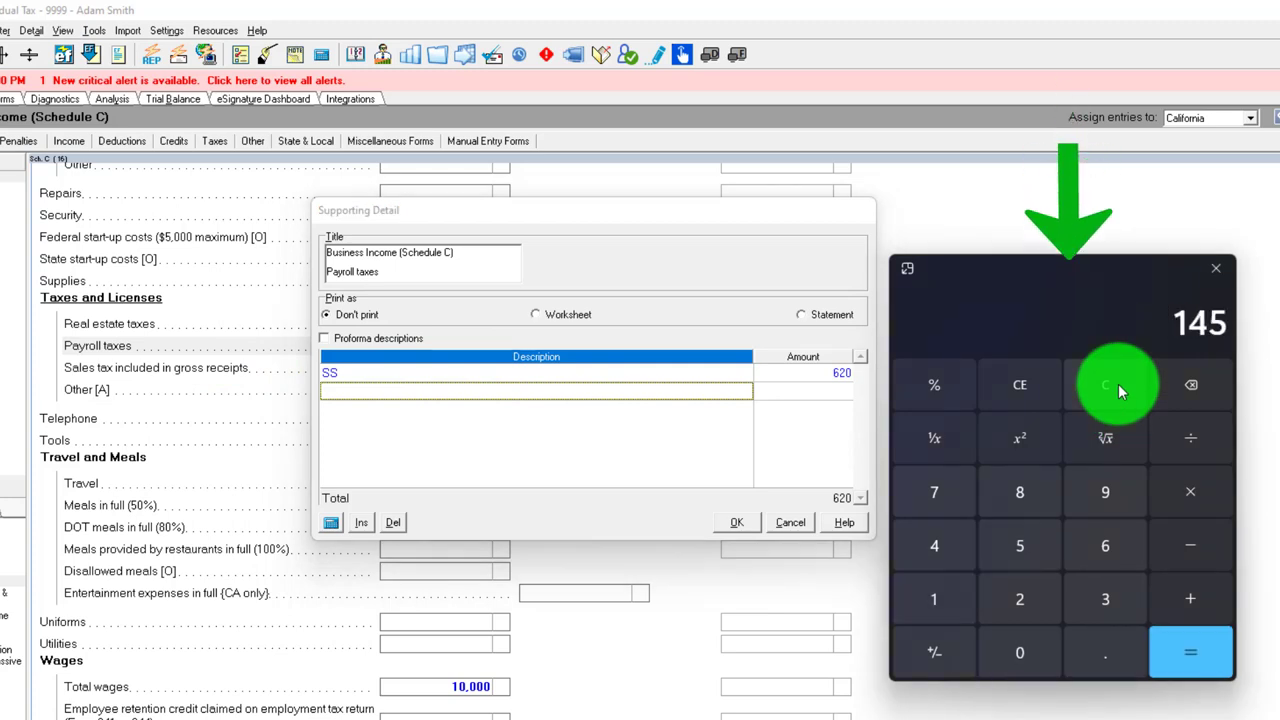
left_click(439, 388)
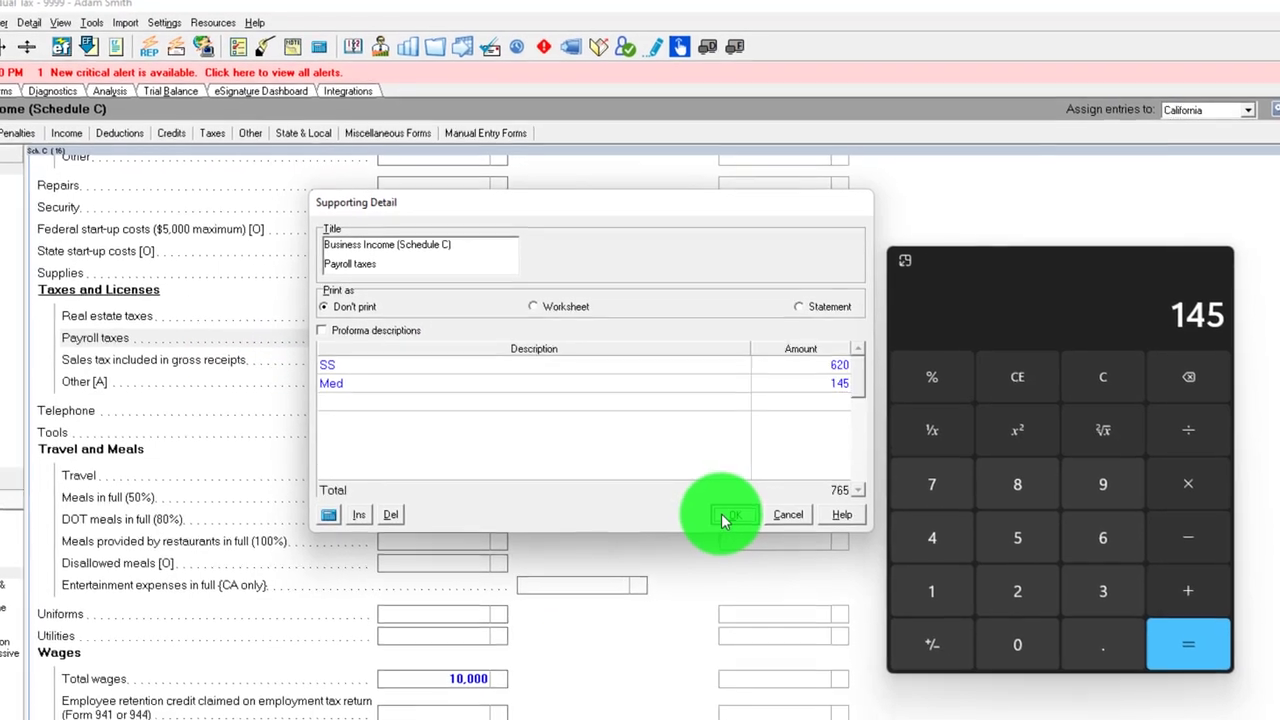
Accept the 765 payroll tax detail beside 10,000 wages and move the calculator aside.
left_click(722, 516)
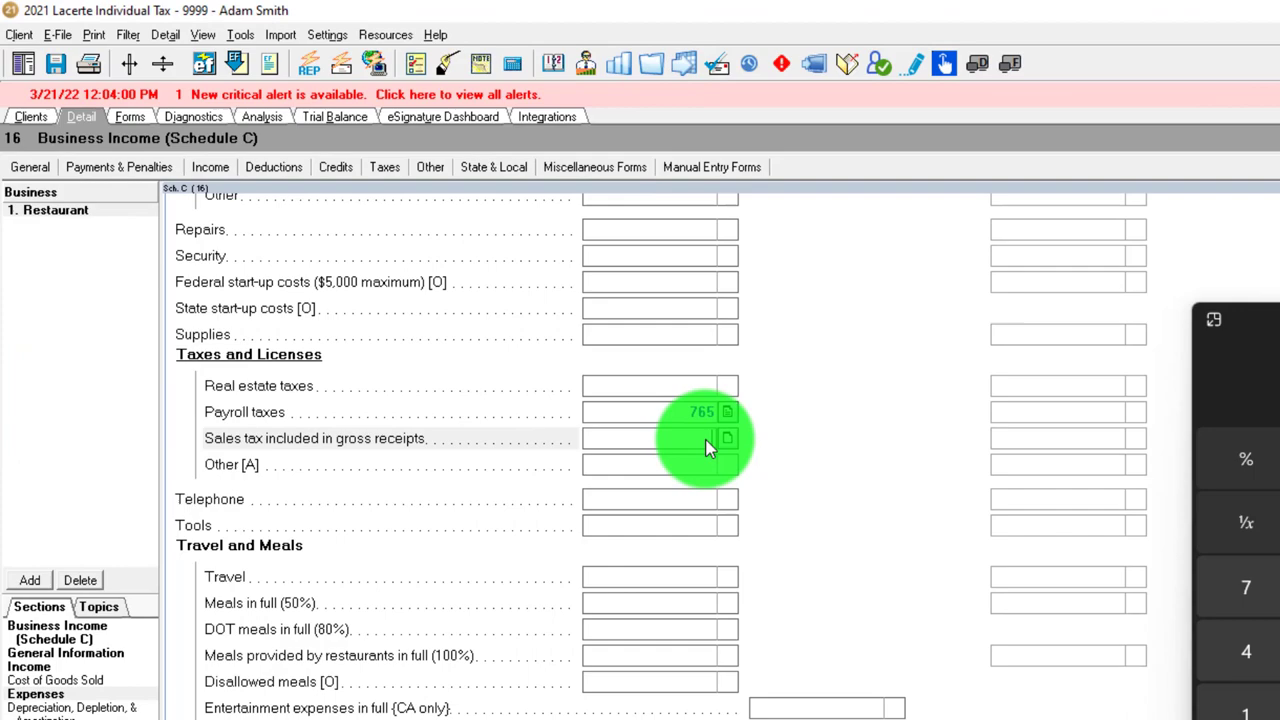
key("Return")
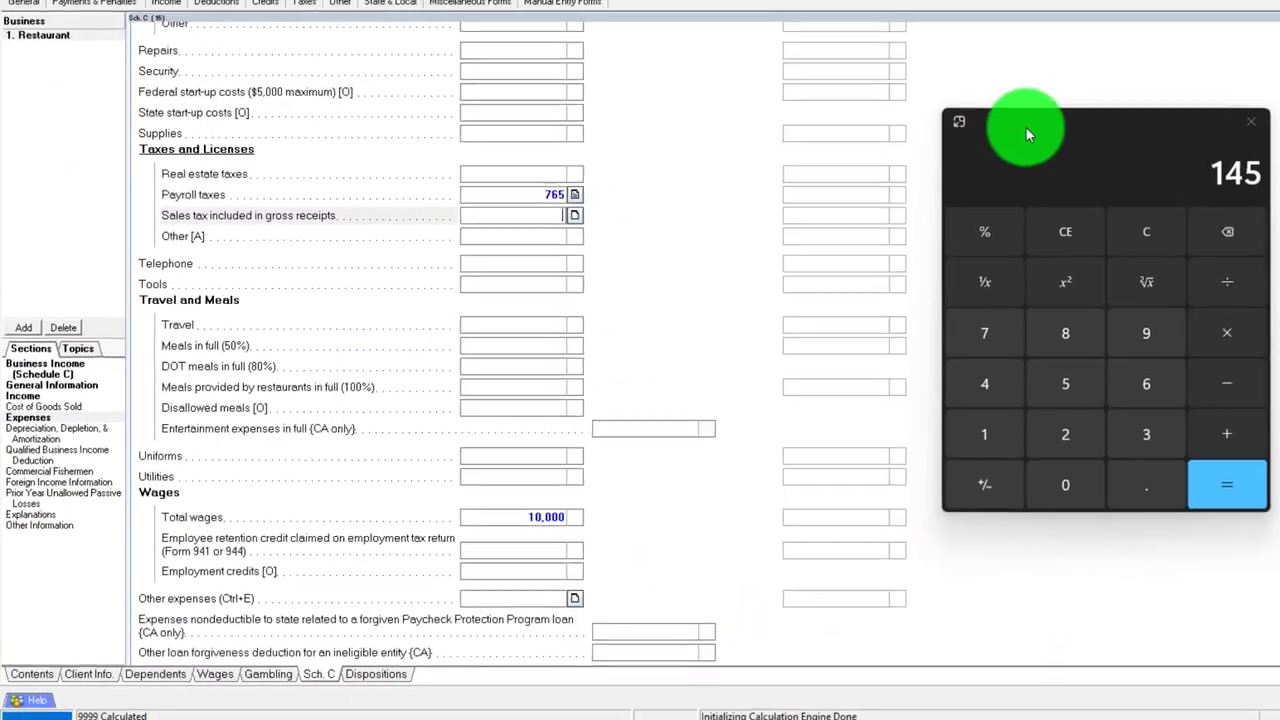
left_click_drag(1025, 126, 1279, 186)
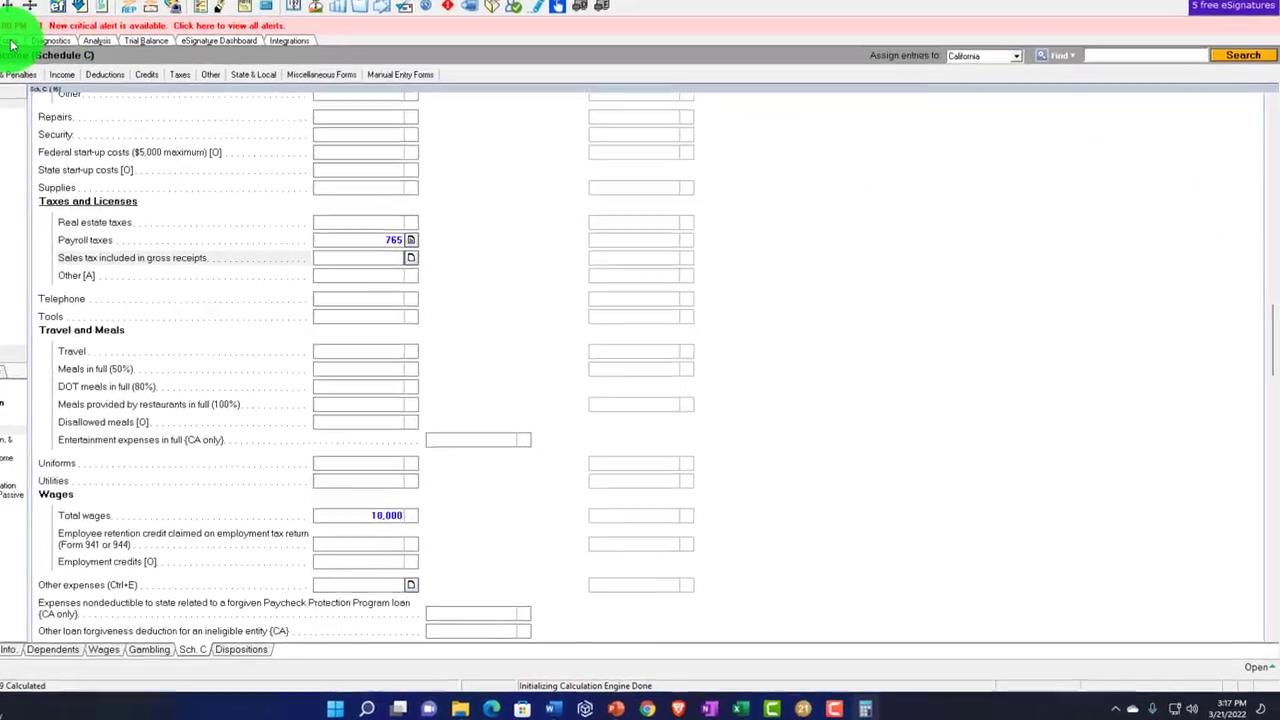
View calculated Schedule C lines 23–29: 765 taxes, 10,000 wages, 30,765 total expenses.
left_click(12, 45)
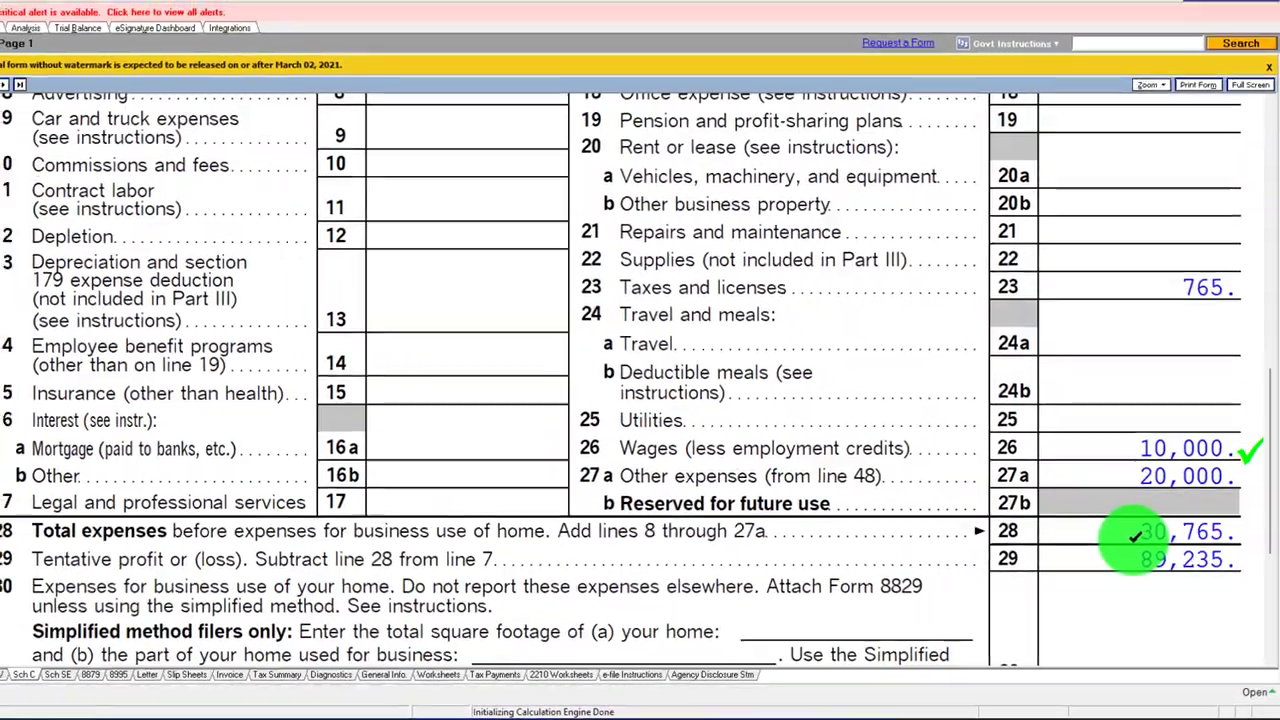
scroll(1137, 544, "down", 3)
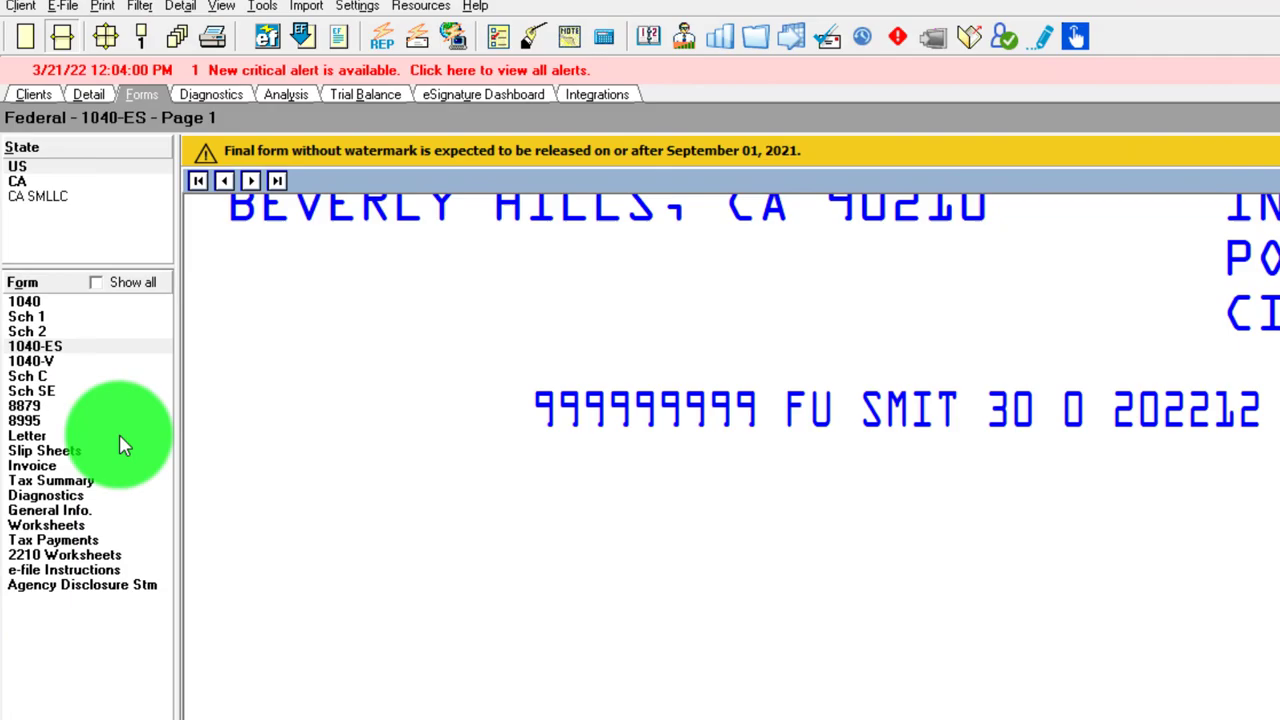
Review Schedule SE Part I: 12,609 self-employment tax and 6,305 half-deduction on line 13.
left_click(31, 391)
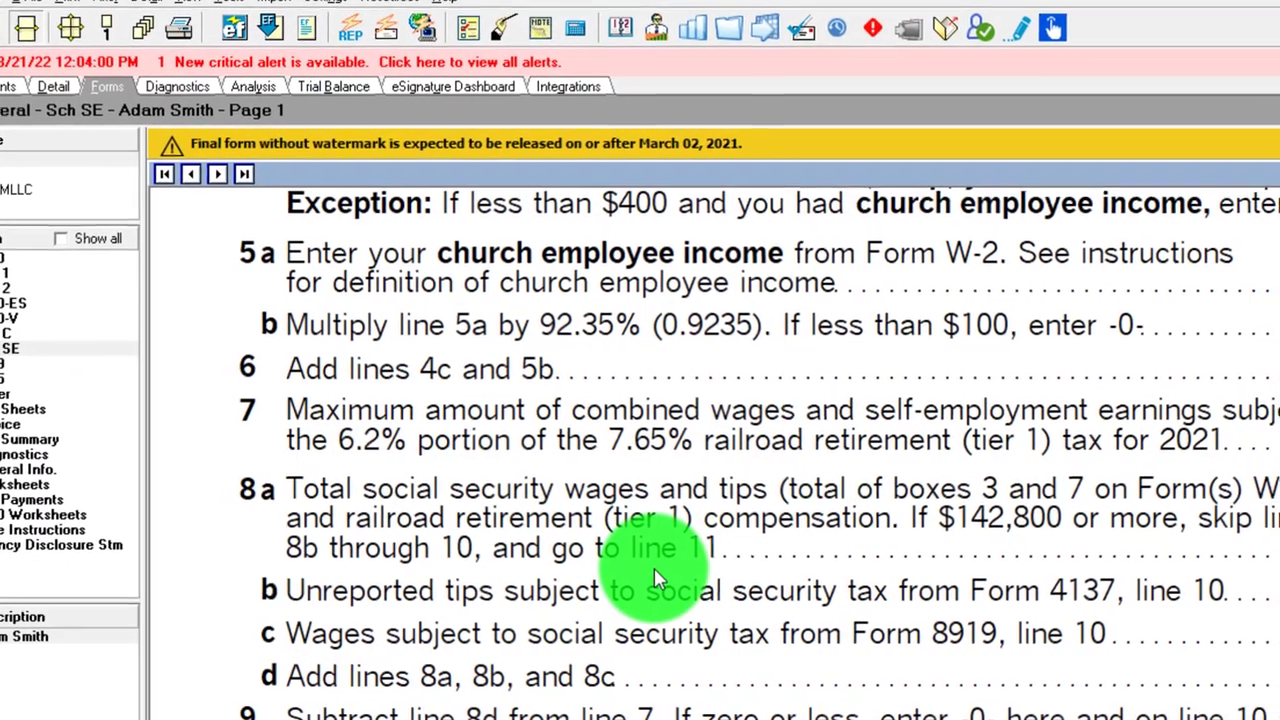
scroll(709, 550, "up", 3)
scroll(659, 551, "up", 10)
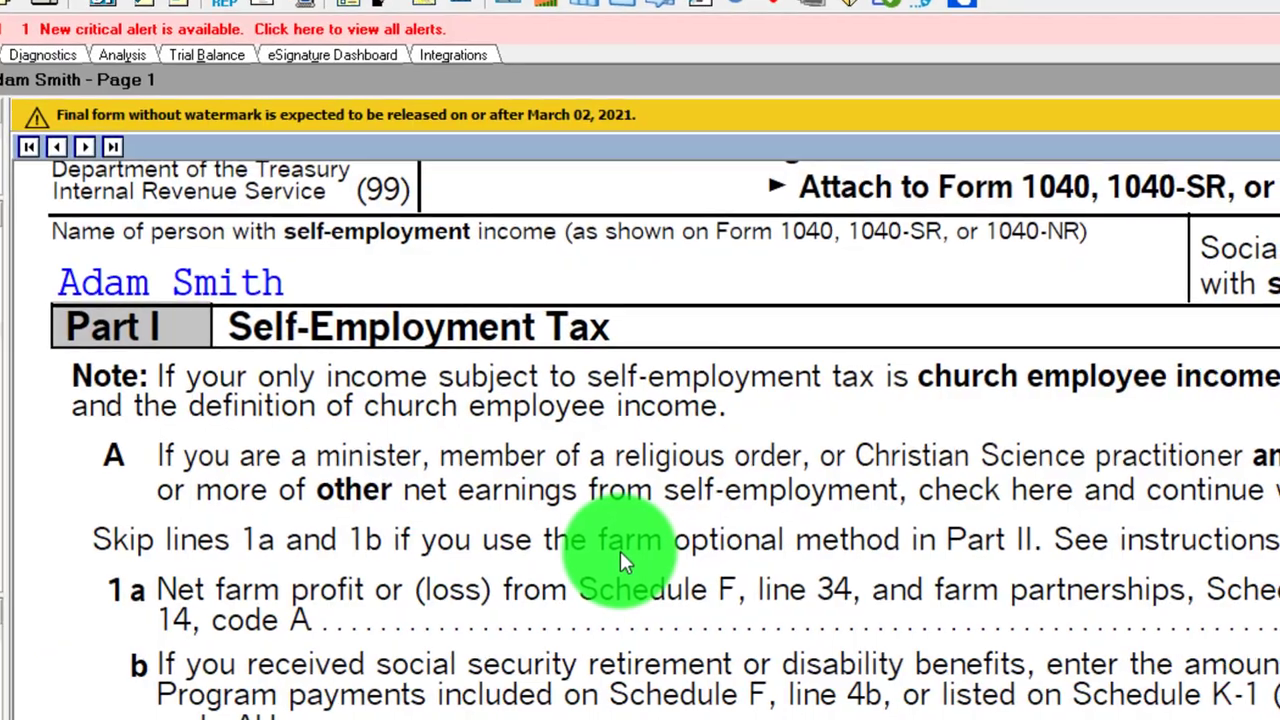
scroll(620, 551, "up", 2)
scroll(771, 591, "down", 5)
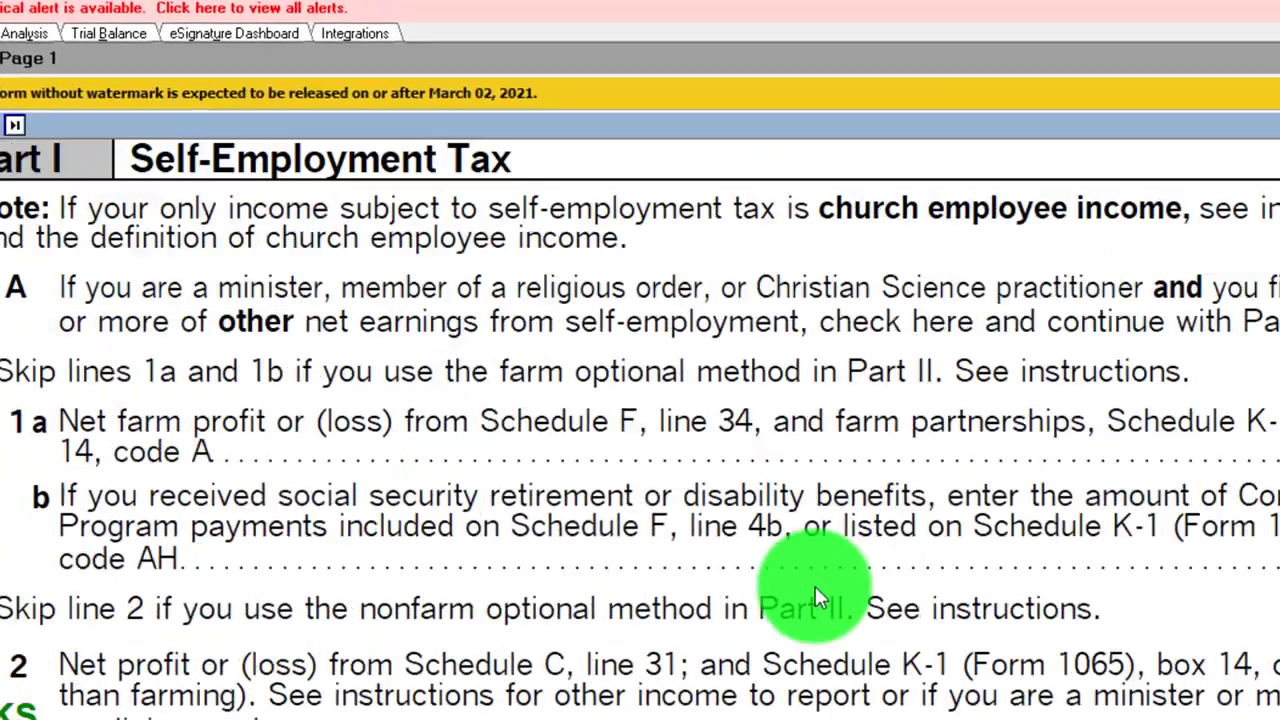
scroll(1131, 441, "down", 5)
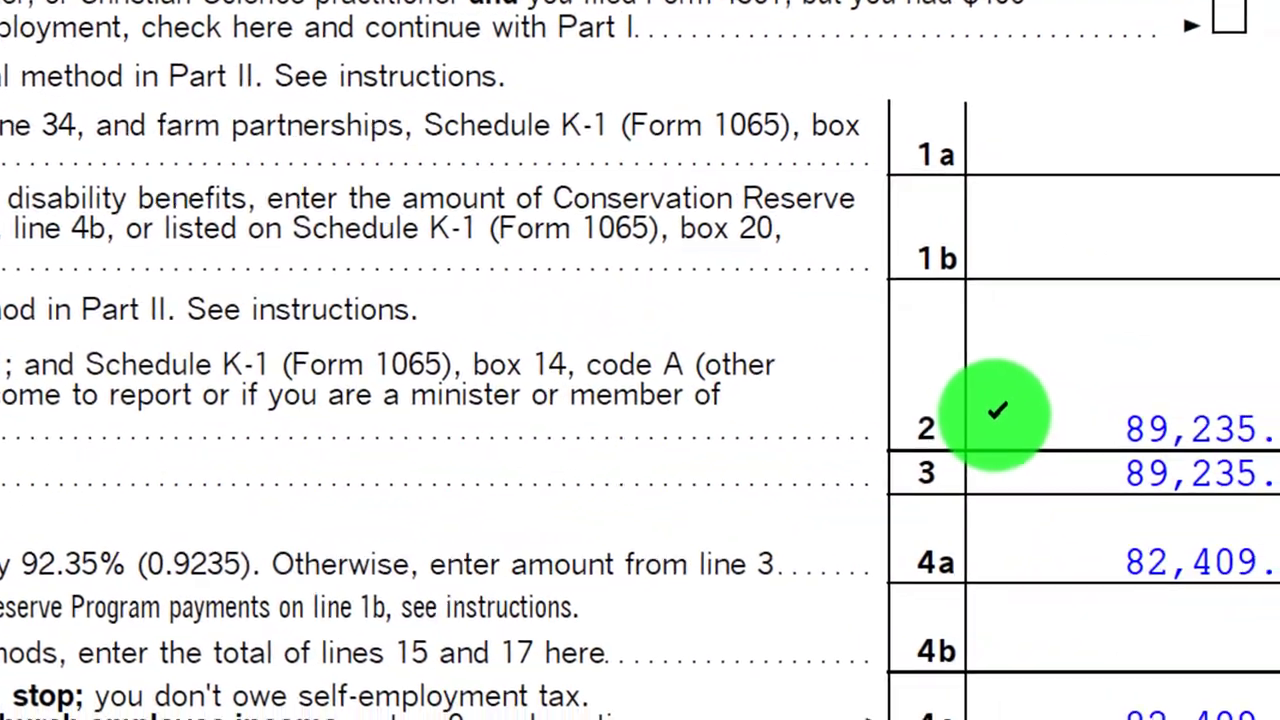
scroll(920, 395, "down", 2)
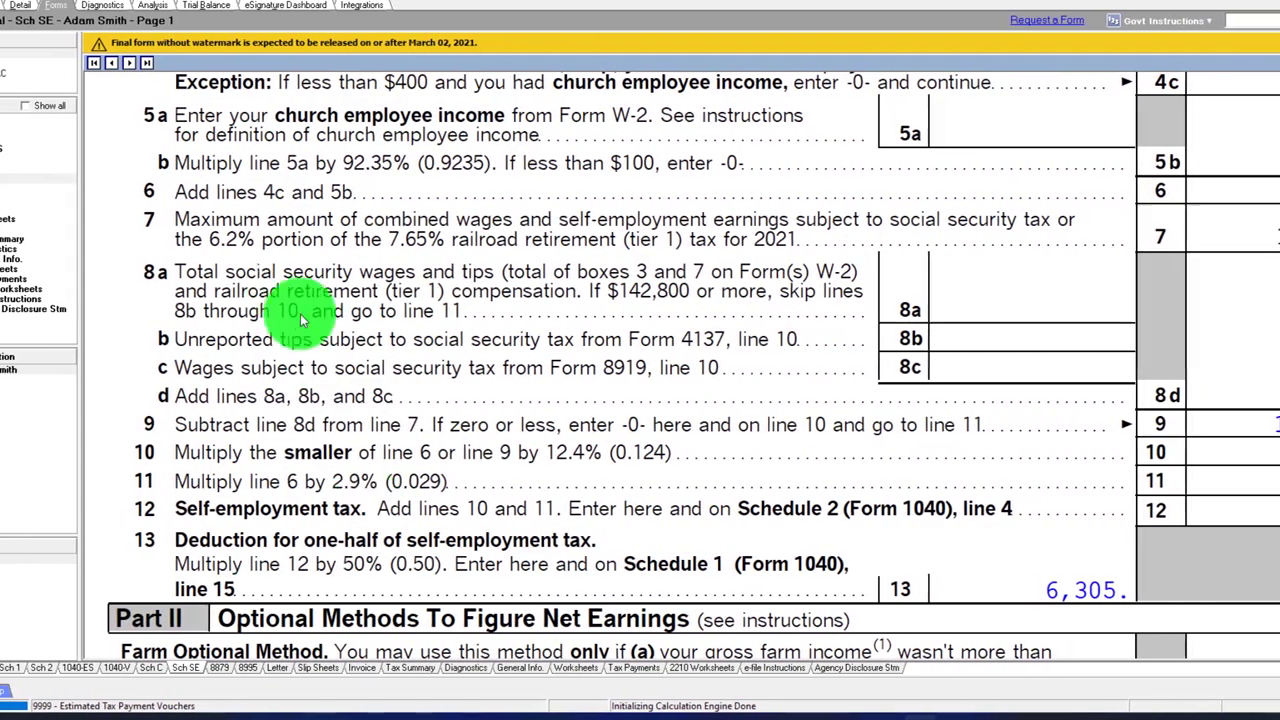
Return to Schedule C lines 23–29 showing 30,765 total expenses and 89,235 tentative profit.
left_click(30, 186)
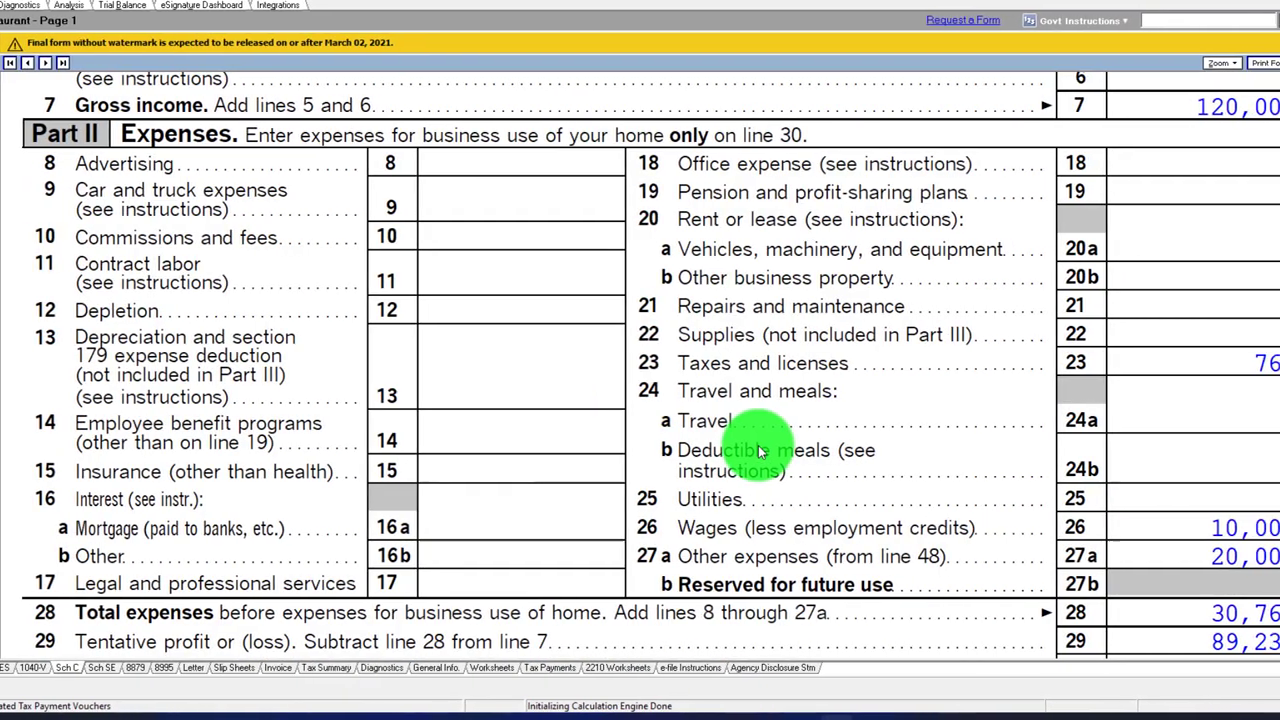
scroll(758, 445, "down", 3)
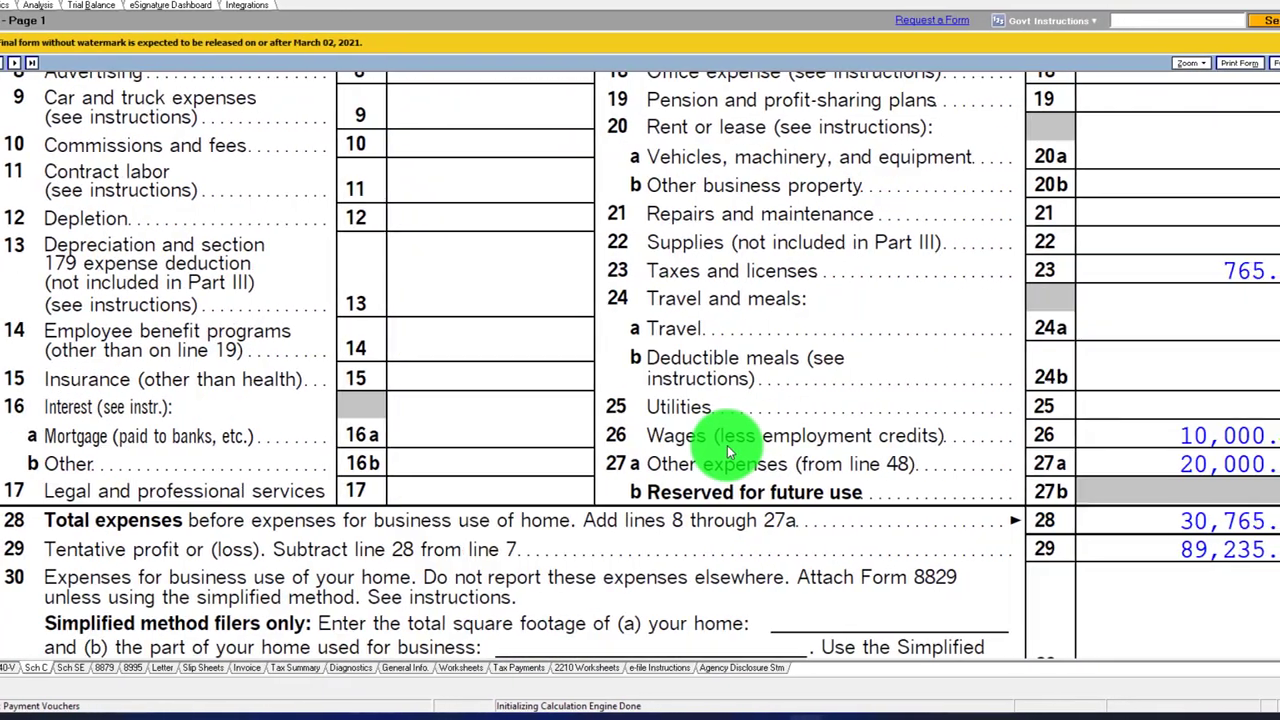